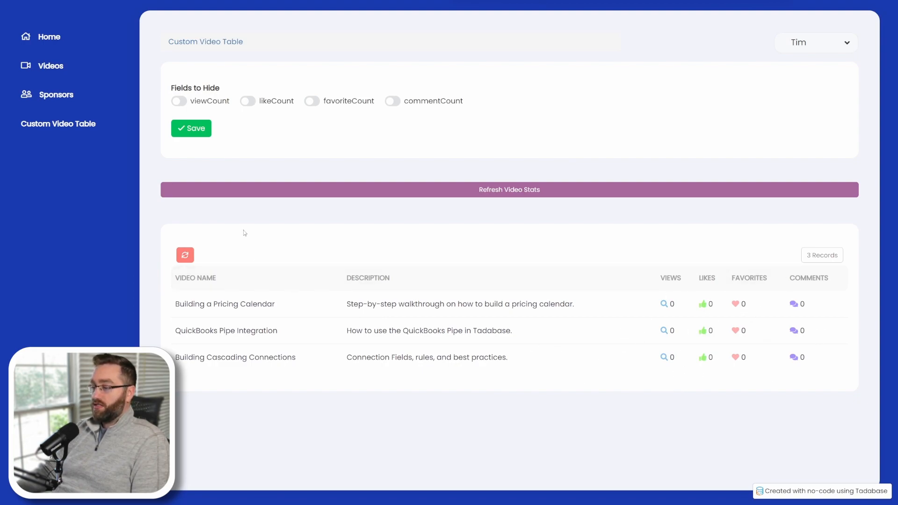
Review the Videos table records, scrolling across their columns.
{"action": "left_click", "coordinate": [196, 196]}
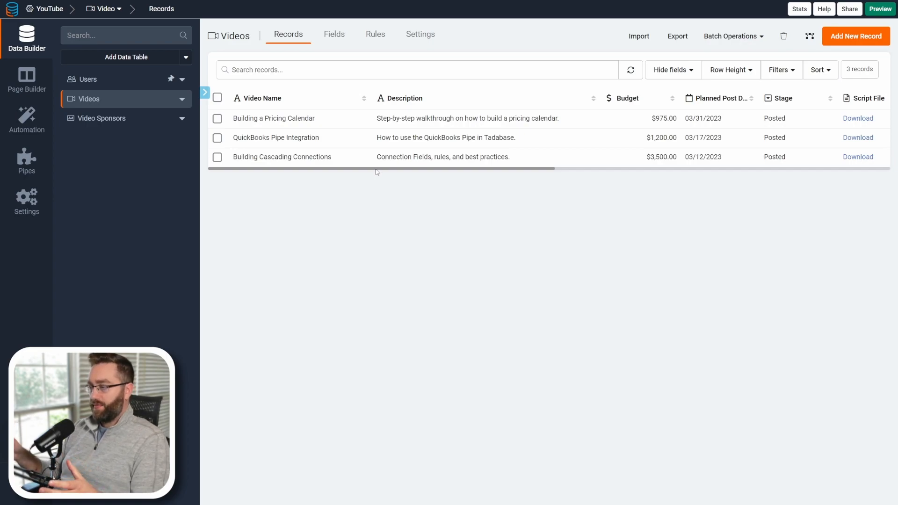
{"action": "mouse_move", "coordinate": [376, 169]}
{"action": "left_mouse_down"}
{"action": "mouse_move", "coordinate": [421, 169]}
{"action": "mouse_move", "coordinate": [380, 169]}
{"action": "left_mouse_up"}
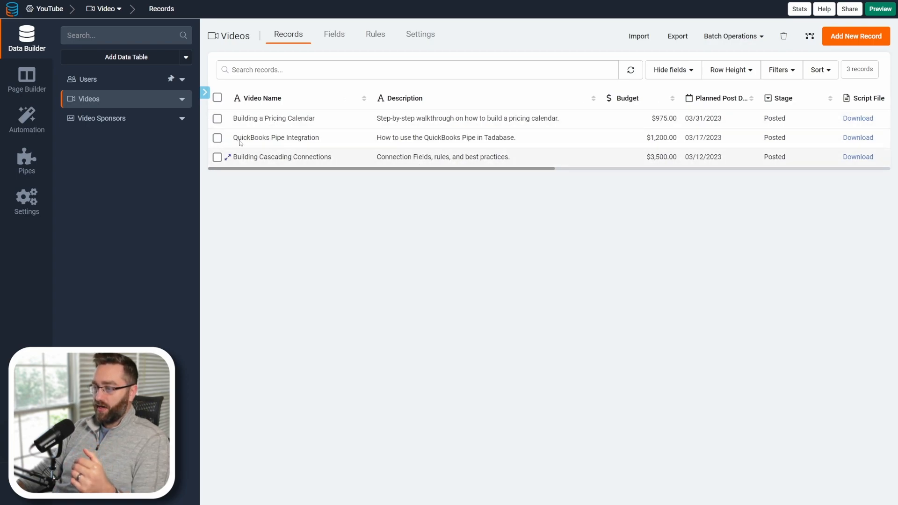
{"action": "left_click_drag", "start_coordinate": [359, 169], "coordinate": [551, 169]}
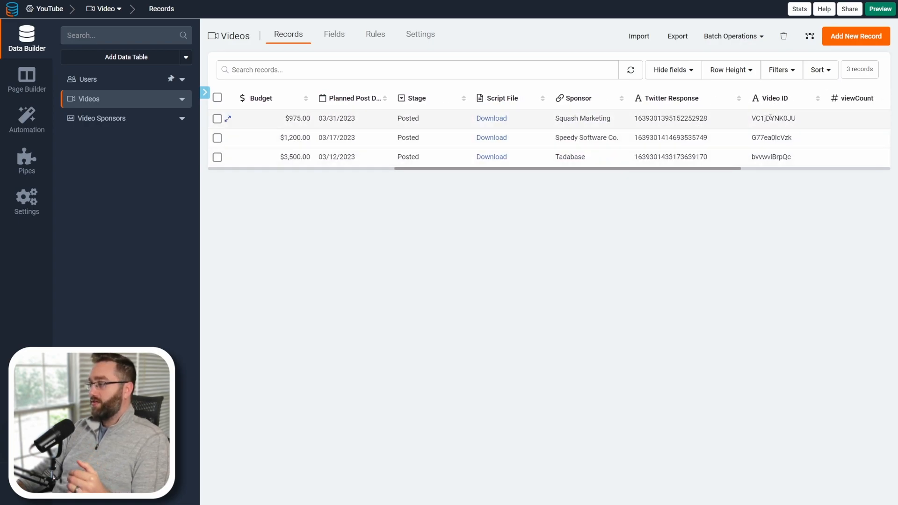
Copy the Video ID of the Building a Pricing Calendar record.
{"action": "left_click_drag", "start_coordinate": [800, 121], "coordinate": [750, 119]}
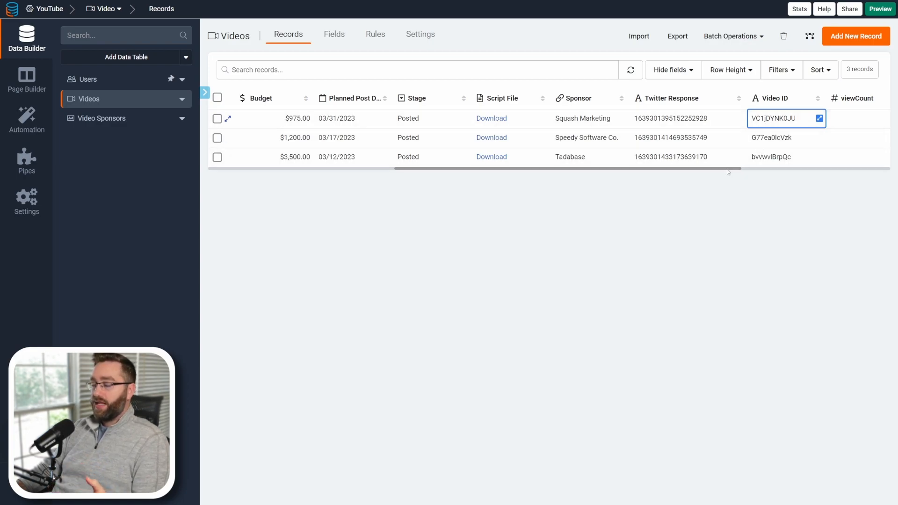
{"action": "left_click_drag", "start_coordinate": [728, 169], "coordinate": [896, 164]}
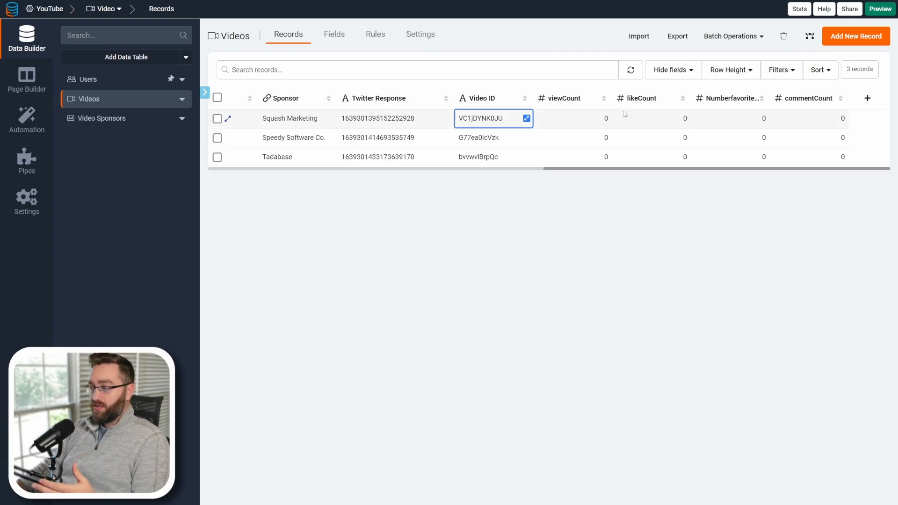
Inspect the viewCount number field's settings among the Videos table fields.
{"action": "left_click", "coordinate": [334, 34]}
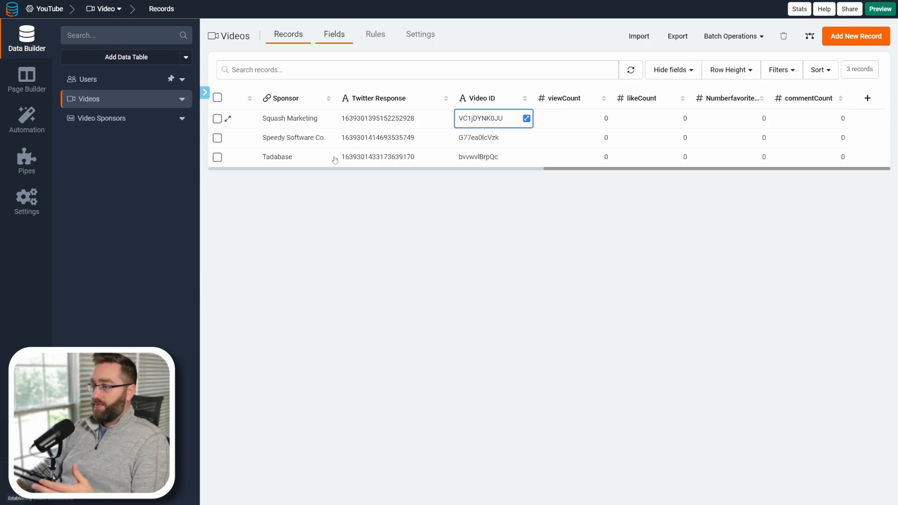
{"action": "left_click", "coordinate": [373, 317]}
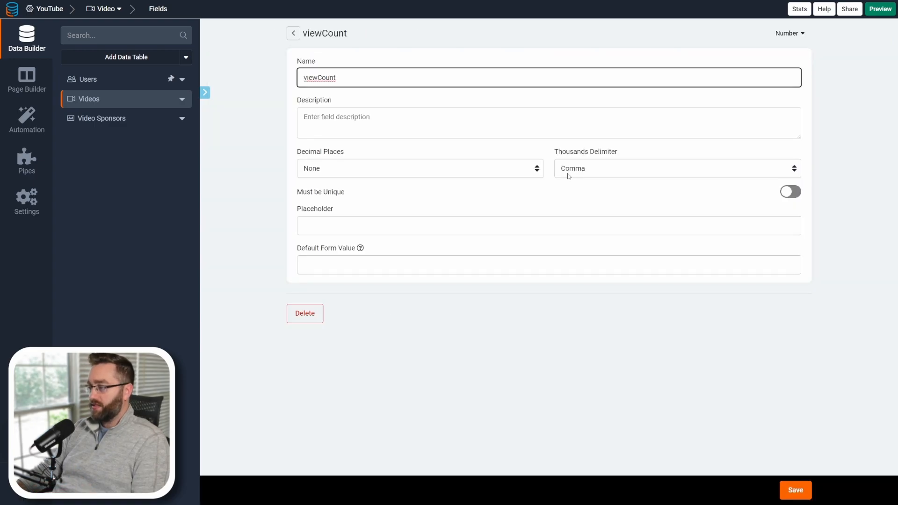
{"action": "left_click", "coordinate": [293, 33]}
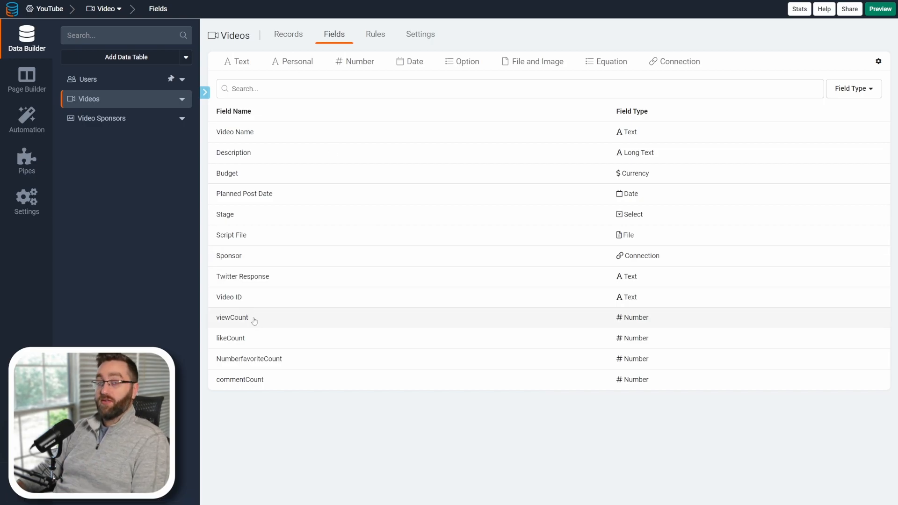
{"action": "left_click", "coordinate": [288, 34]}
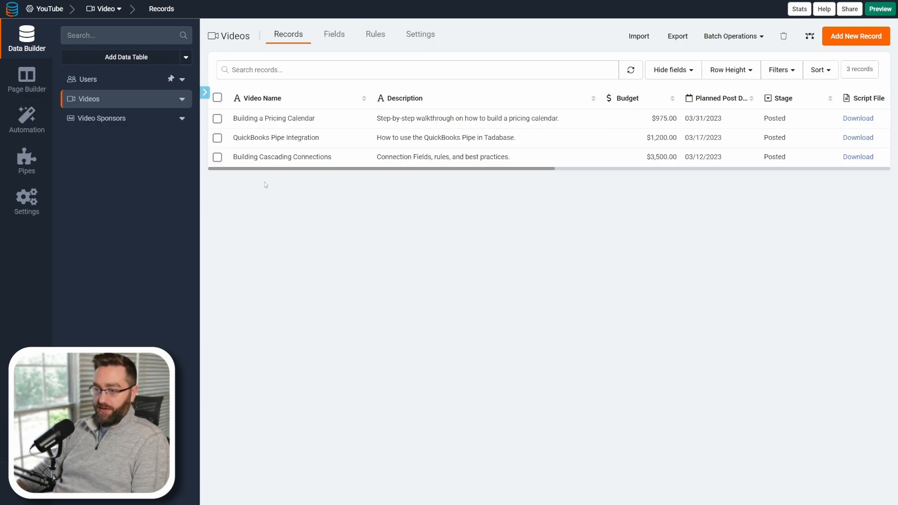
Delete the task component from the Custom Video Table page and save the page.
{"action": "left_click", "coordinate": [32, 80]}
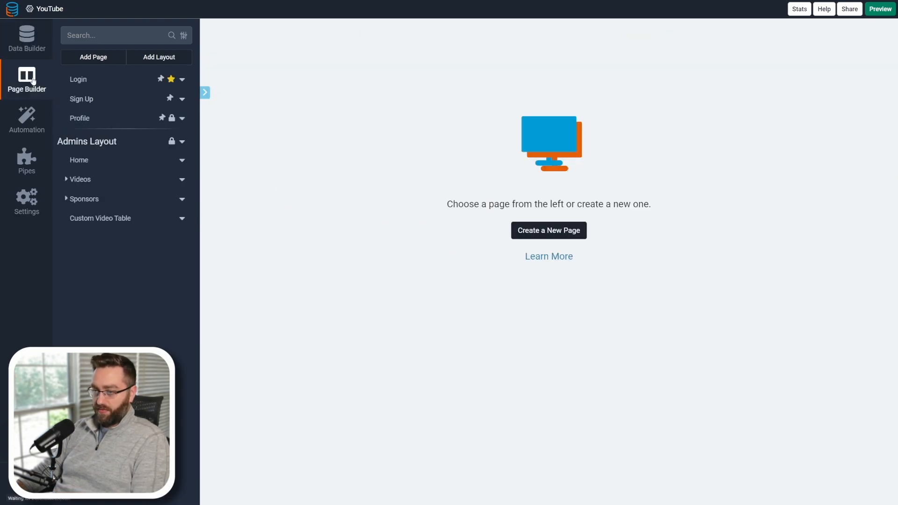
{"action": "left_click", "coordinate": [92, 218]}
{"action": "left_click", "coordinate": [357, 214]}
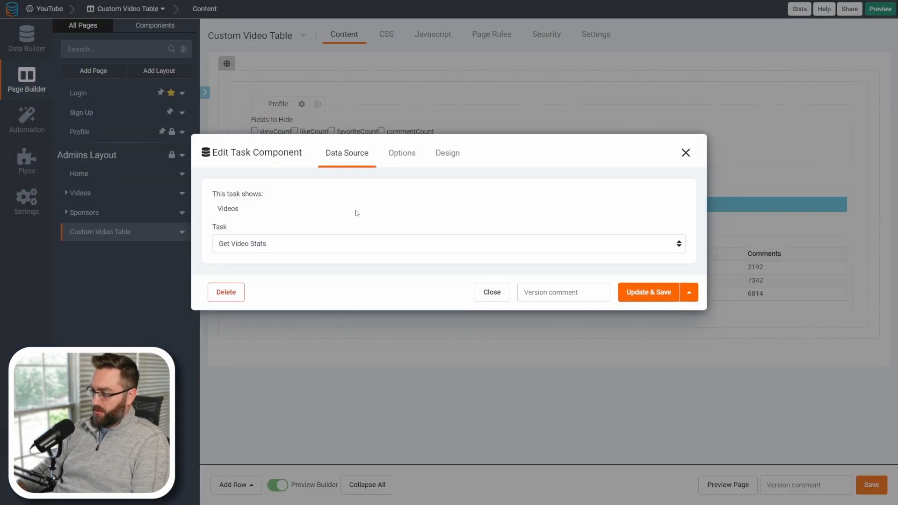
{"action": "left_click", "coordinate": [214, 323]}
{"action": "left_click", "coordinate": [585, 282]}
{"action": "left_click", "coordinate": [885, 487]}
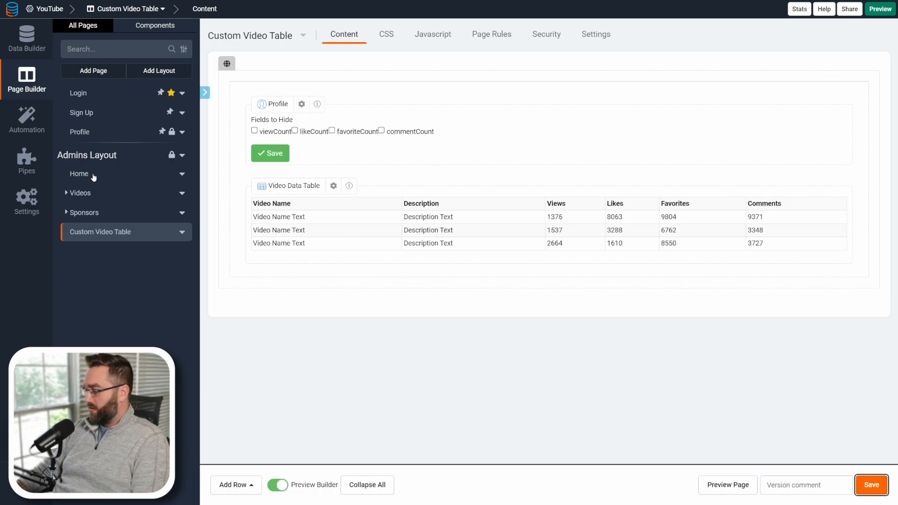
Delete the Get Video Stats scheduled task.
{"action": "left_click", "coordinate": [27, 120]}
{"action": "left_click", "coordinate": [283, 121]}
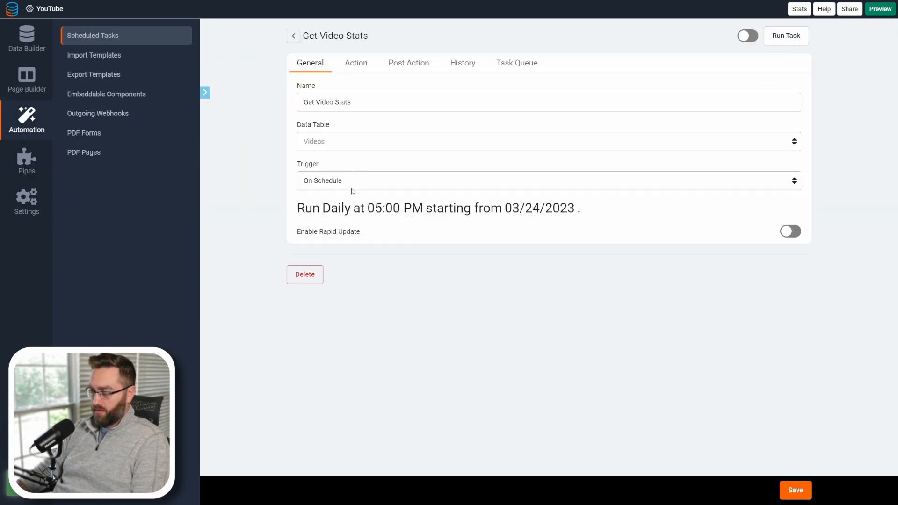
{"action": "left_click", "coordinate": [304, 271]}
{"action": "left_click", "coordinate": [584, 283]}
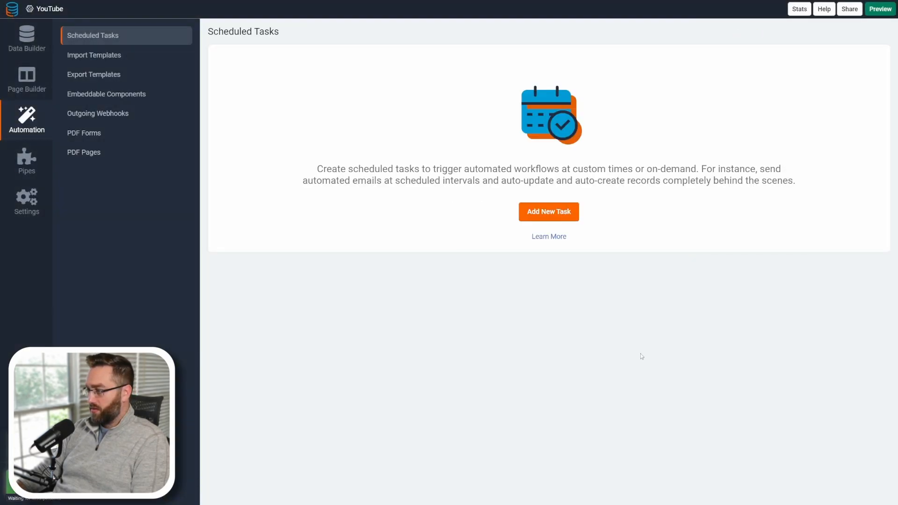
Open the Credentials page of APIs & Services in the Google Cloud console.
{"action": "left_click", "coordinate": [27, 38]}
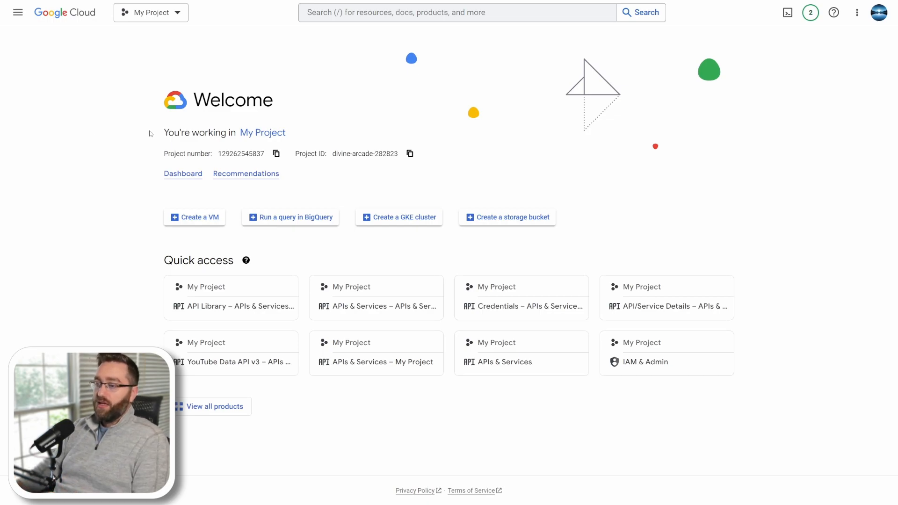
{"action": "left_click", "coordinate": [17, 12]}
{"action": "mouse_move", "coordinate": [57, 143]}
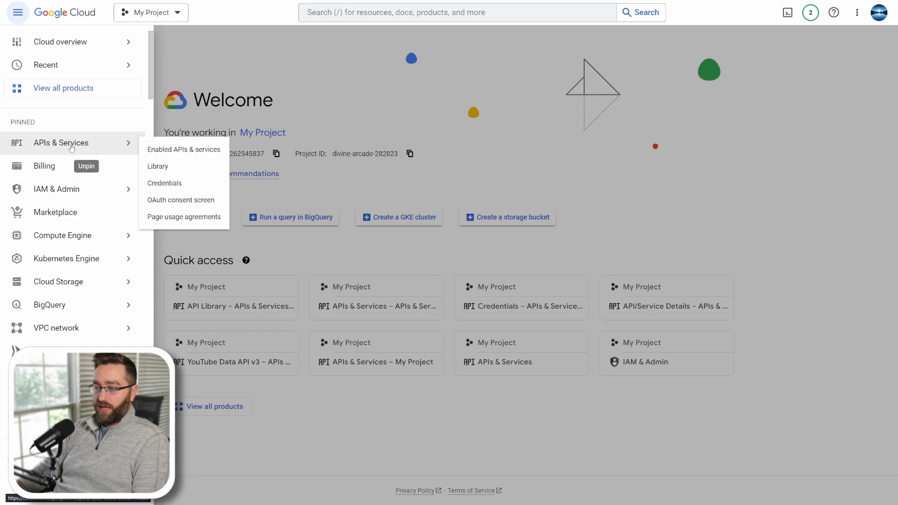
{"action": "left_click", "coordinate": [157, 183]}
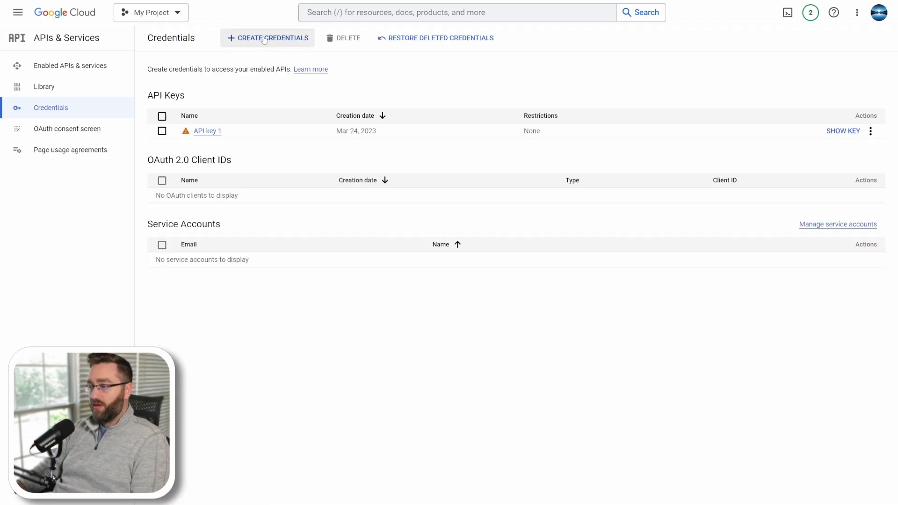
Review the credential types offered for creating new credentials.
{"action": "left_click", "coordinate": [264, 40]}
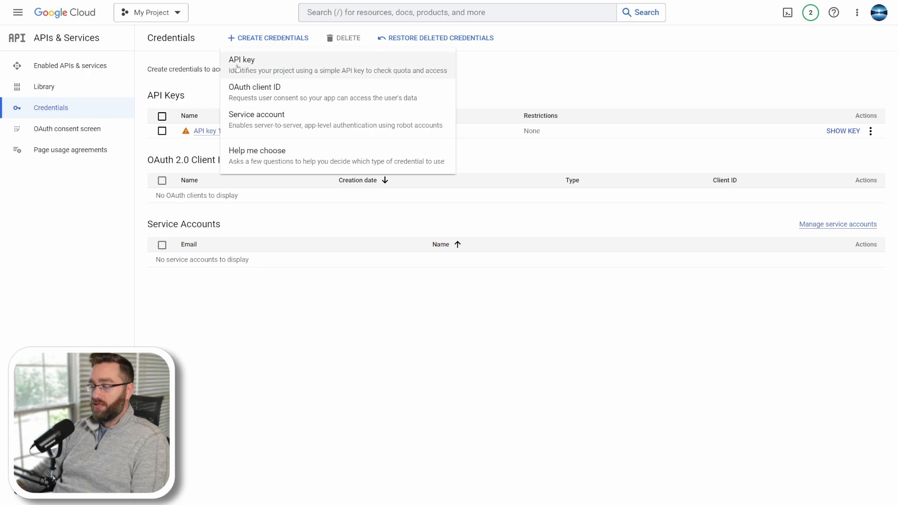
{"action": "left_click", "coordinate": [204, 84]}
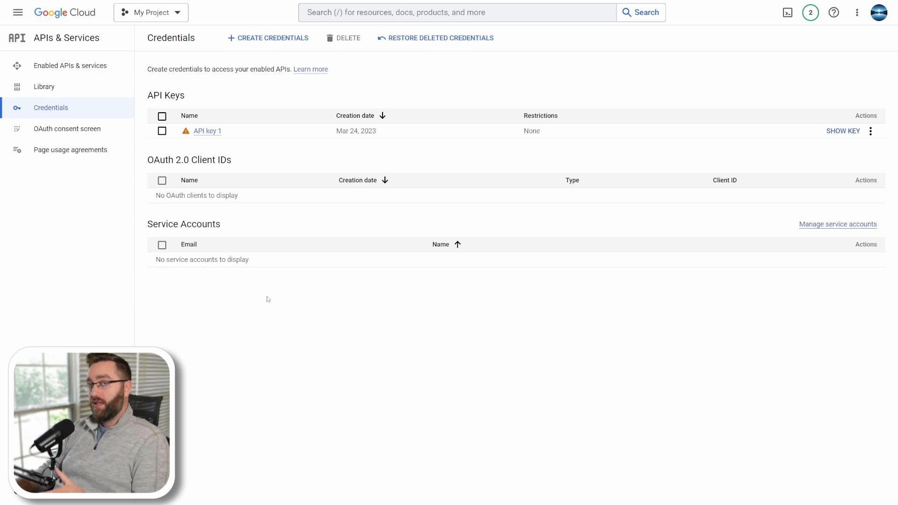
{"action": "left_click", "coordinate": [248, 38]}
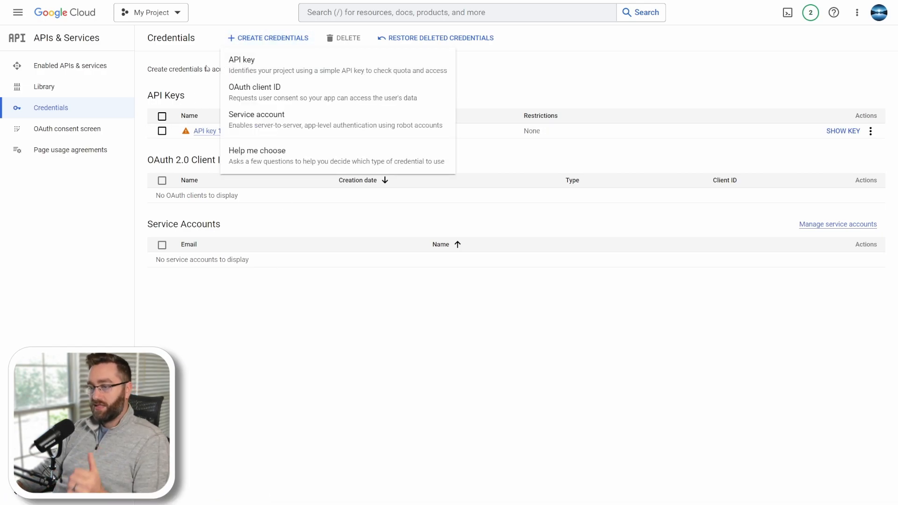
{"action": "left_click", "coordinate": [190, 87]}
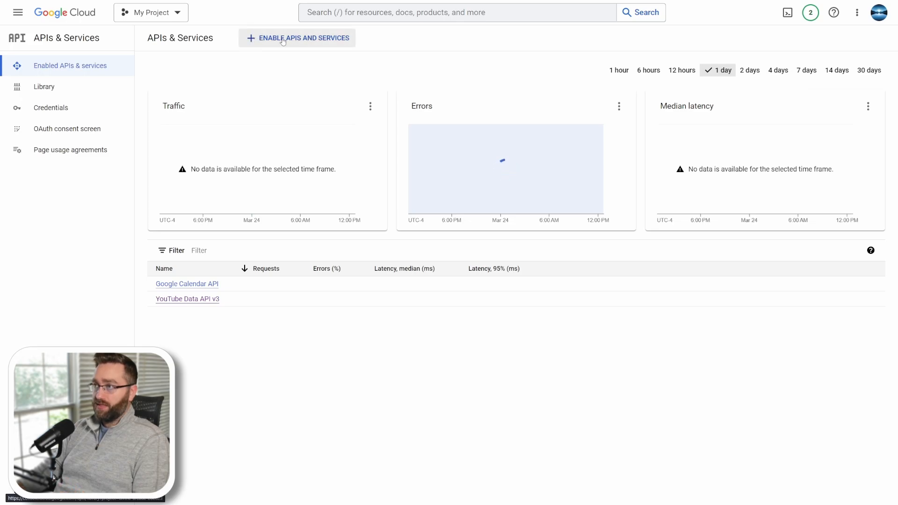
Find YouTube Data API v3 in the API Library and open it in the API Explorer.
{"action": "left_click", "coordinate": [297, 39]}
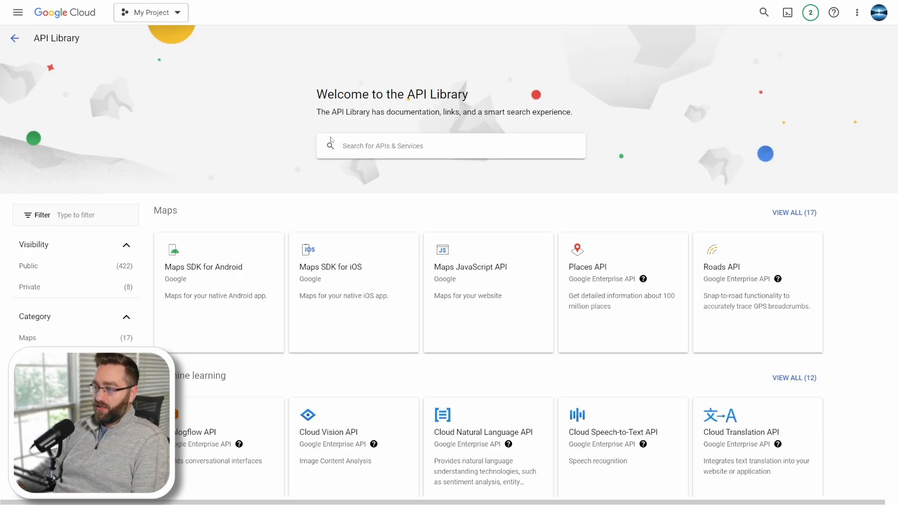
{"action": "left_click", "coordinate": [370, 156]}
{"action": "type", "text": "youtube"}
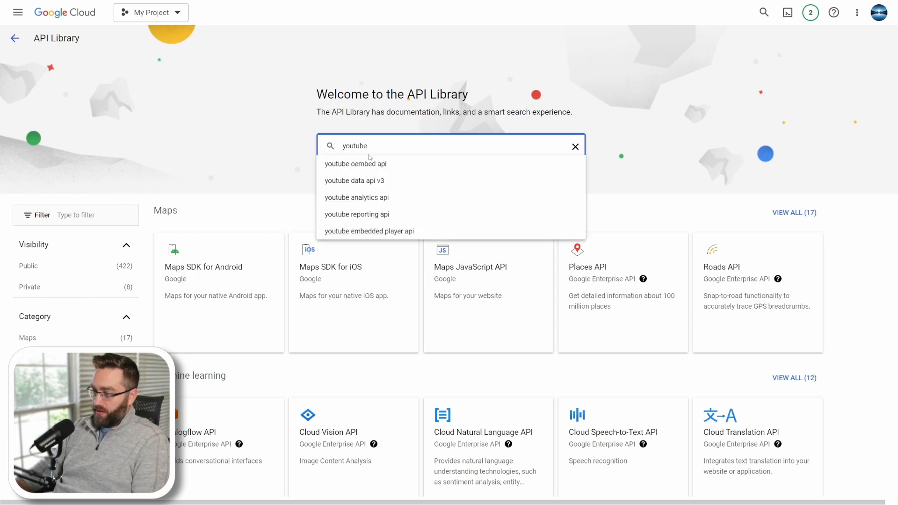
{"action": "left_click", "coordinate": [363, 184]}
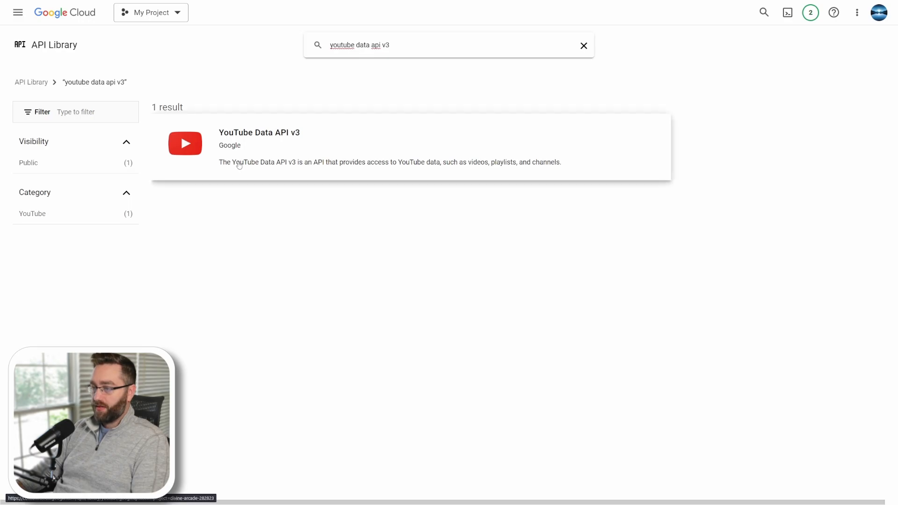
{"action": "left_click", "coordinate": [238, 165]}
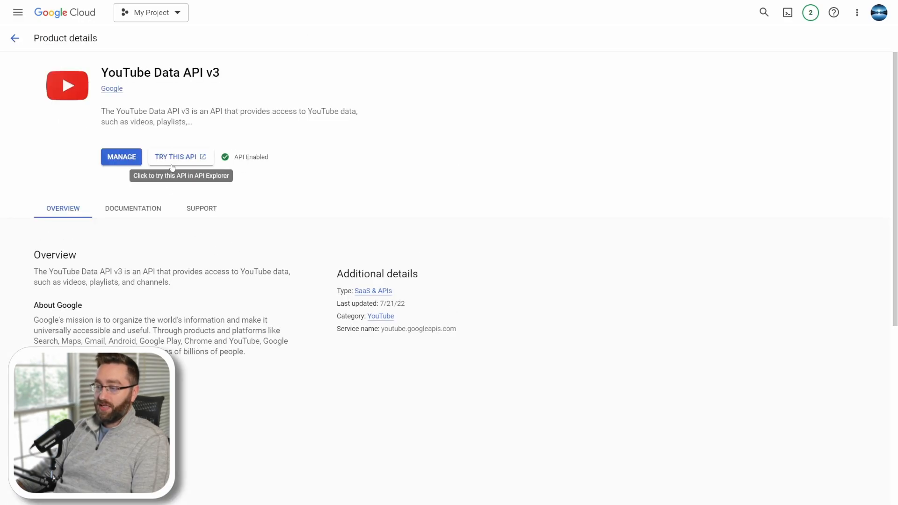
{"action": "left_click", "coordinate": [180, 159]}
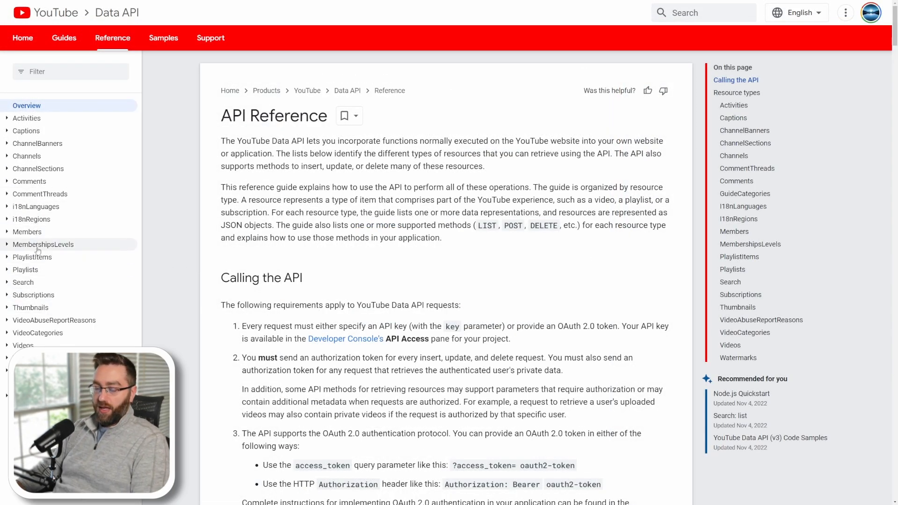
Load the list (by video ID) example for the Videos list method.
{"action": "left_click", "coordinate": [23, 345]}
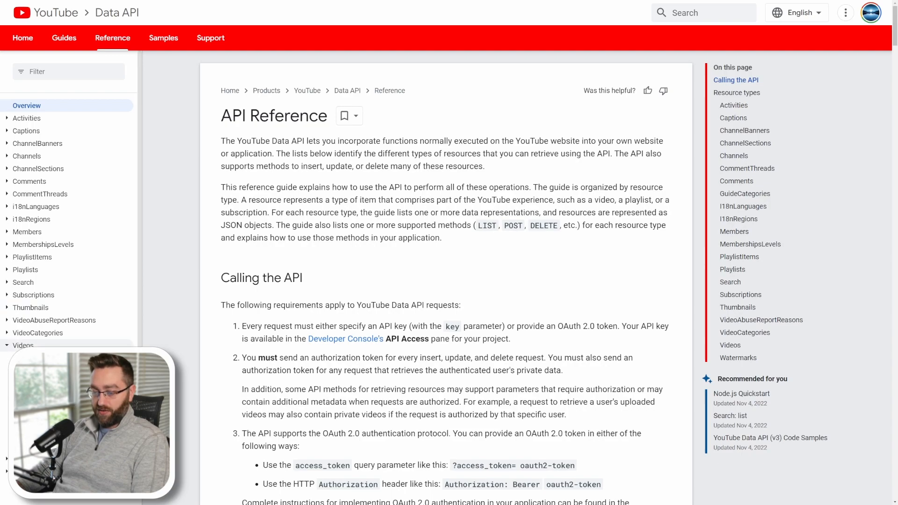
{"action": "left_click", "coordinate": [25, 370]}
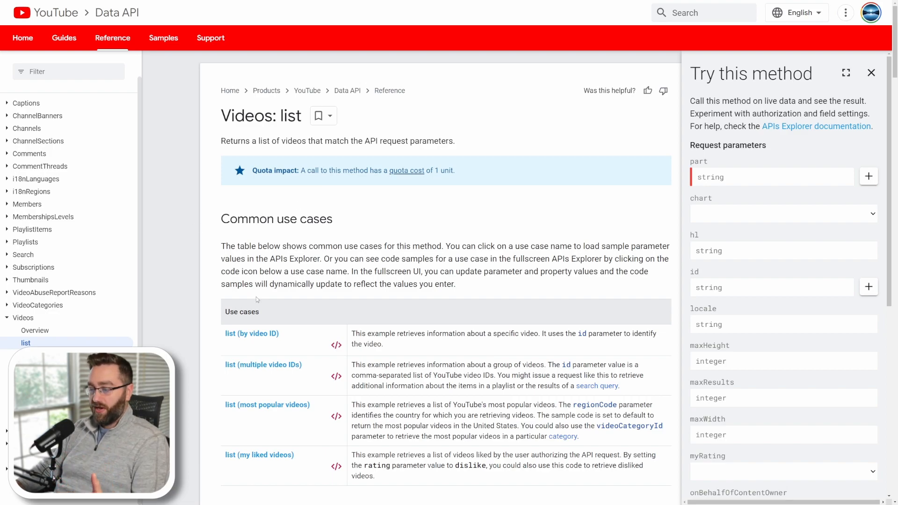
{"action": "left_click", "coordinate": [229, 336]}
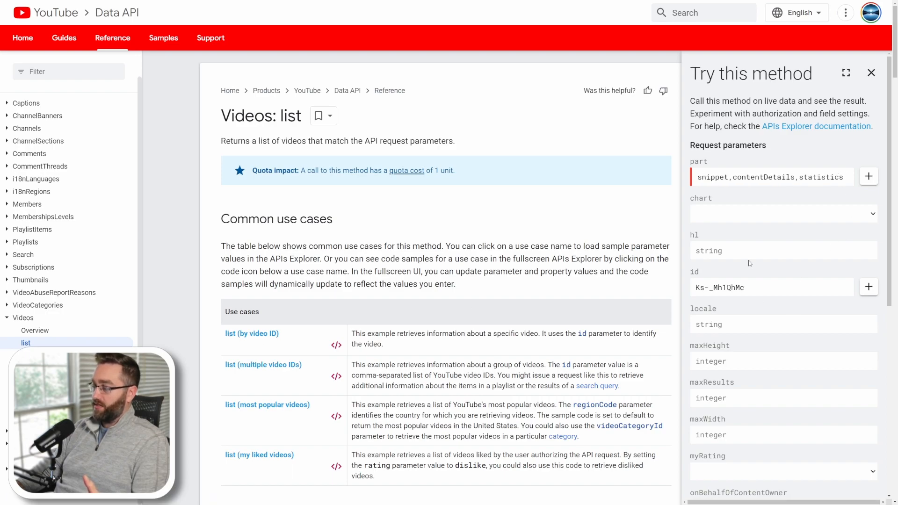
Set the part parameter to statistics and paste the copied video ID into the id parameter.
{"action": "left_click_drag", "start_coordinate": [799, 177], "coordinate": [696, 177]}
{"action": "key", "text": "BackSpace"}
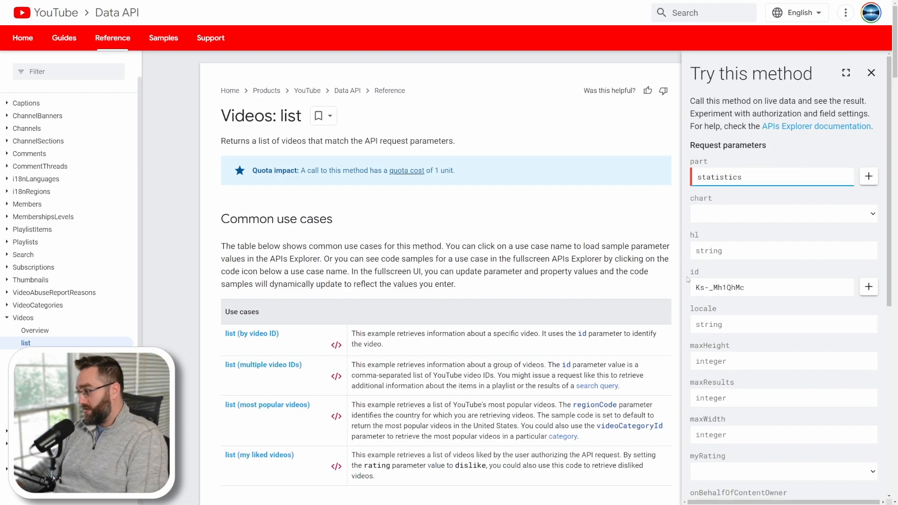
{"action": "left_click_drag", "start_coordinate": [744, 288], "coordinate": [274, 271]}
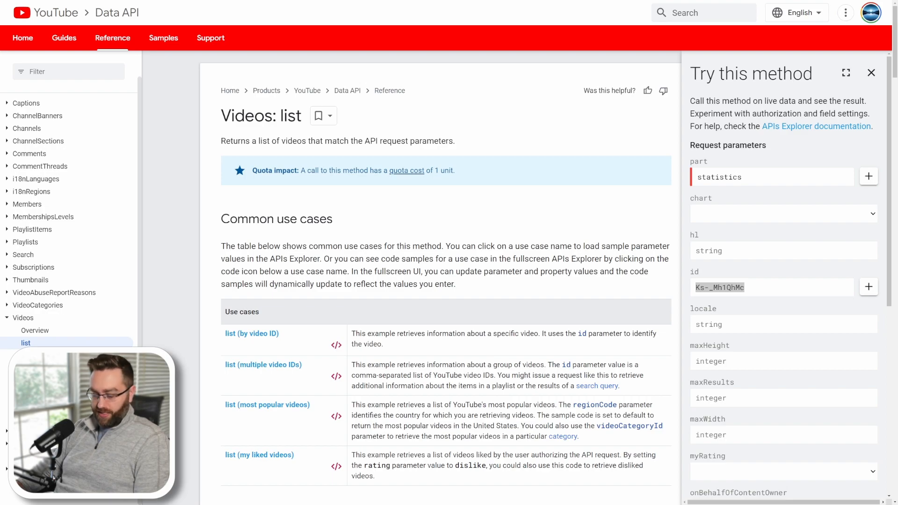
{"action": "left_click", "coordinate": [765, 286]}
{"action": "key", "text": "ctrl+a"}
{"action": "key", "text": "ctrl+v"}
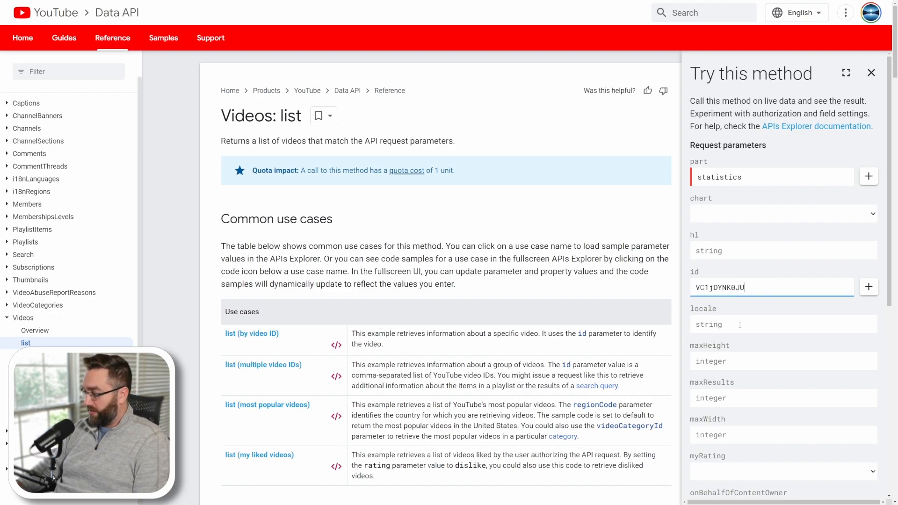
Disable Google OAuth 2.0 credentials and execute the request using only the API key.
{"action": "scroll", "coordinate": [739, 327], "scroll_direction": "down", "scroll_amount": 6}
{"action": "scroll", "coordinate": [747, 406], "scroll_direction": "down", "scroll_amount": 3}
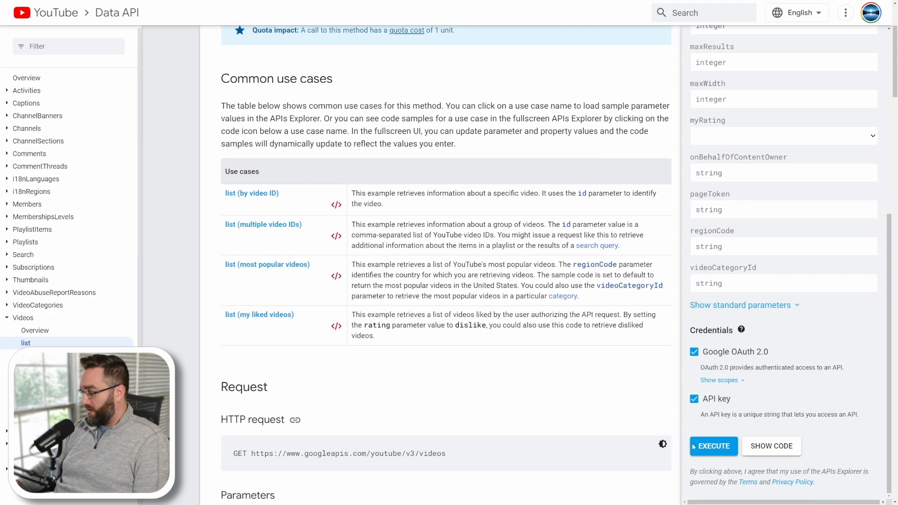
{"action": "left_click", "coordinate": [694, 352]}
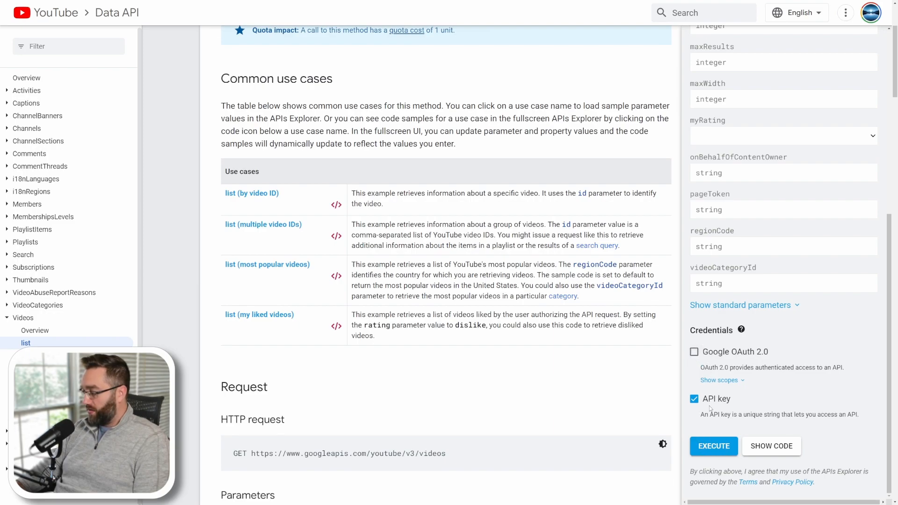
{"action": "left_click", "coordinate": [702, 449]}
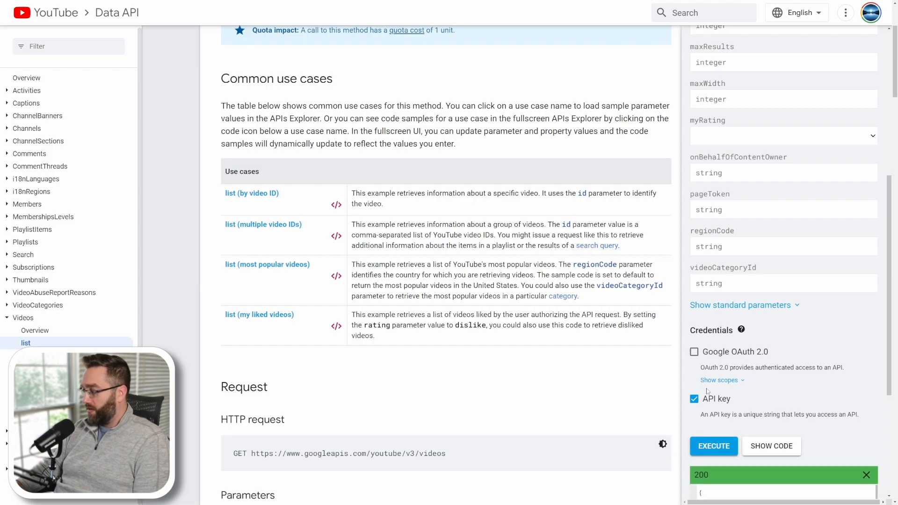
Review the statistics response and copy the request URL from the cURL code sample.
{"action": "scroll", "coordinate": [730, 388], "scroll_direction": "down", "scroll_amount": 5}
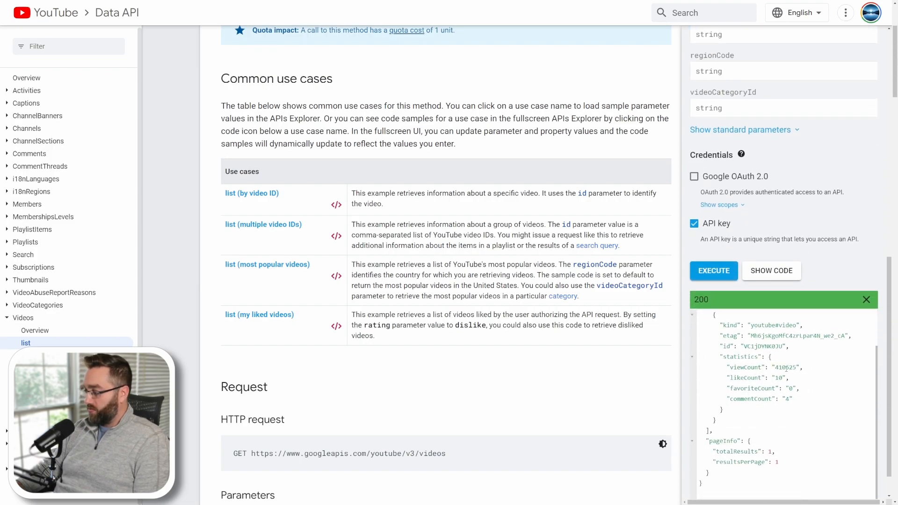
{"action": "double_click", "coordinate": [778, 378]}
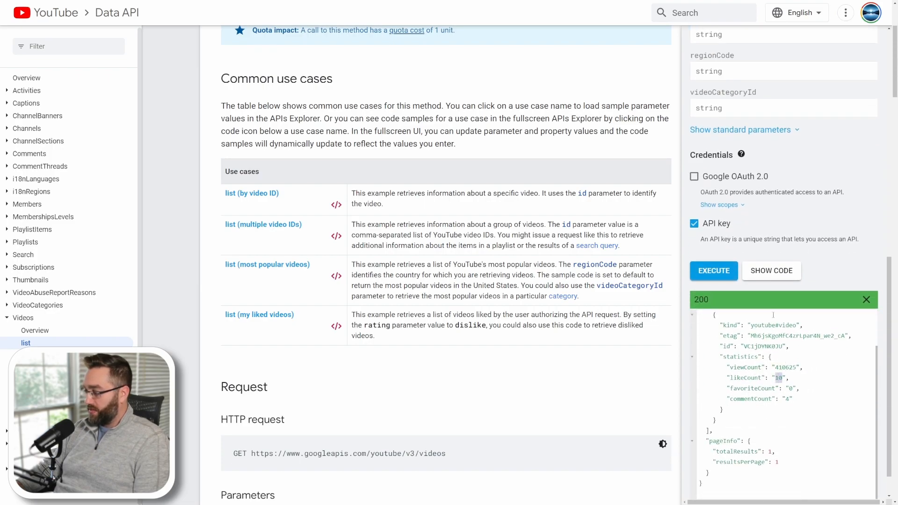
{"action": "left_click", "coordinate": [749, 276]}
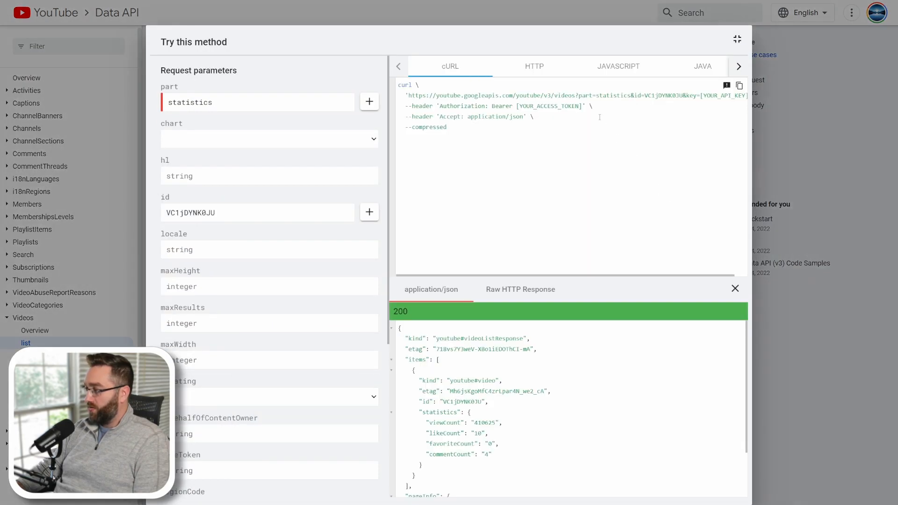
{"action": "left_click", "coordinate": [541, 72]}
{"action": "left_click_drag", "start_coordinate": [413, 86], "coordinate": [701, 85]}
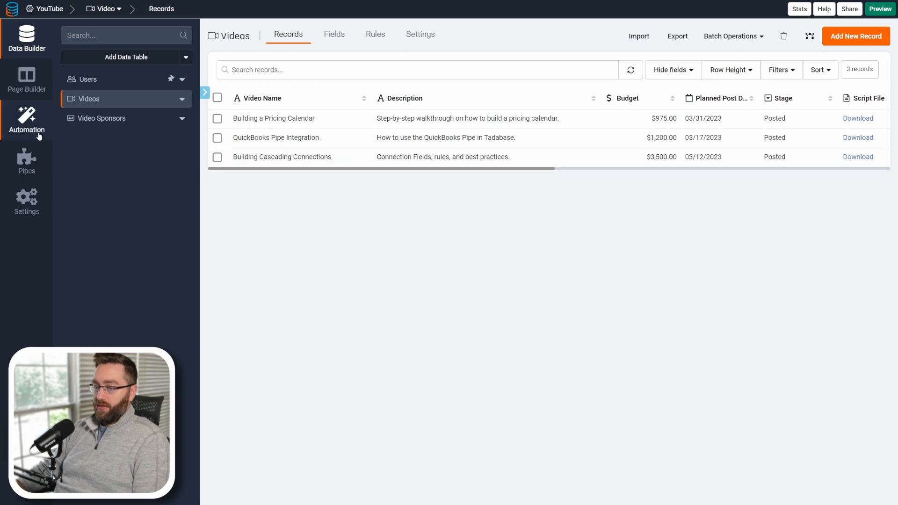
Create a new custom pipe named YouTube API and save it.
{"action": "left_click", "coordinate": [26, 160]}
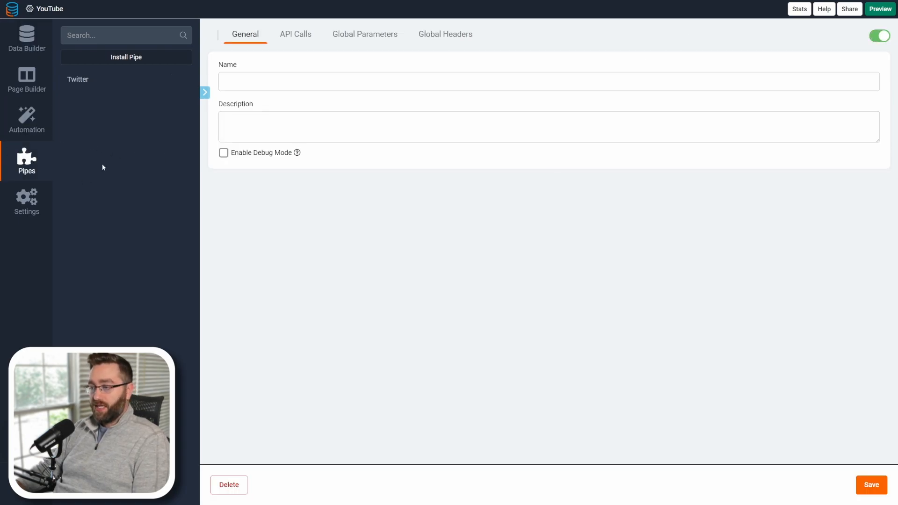
{"action": "left_click", "coordinate": [128, 58]}
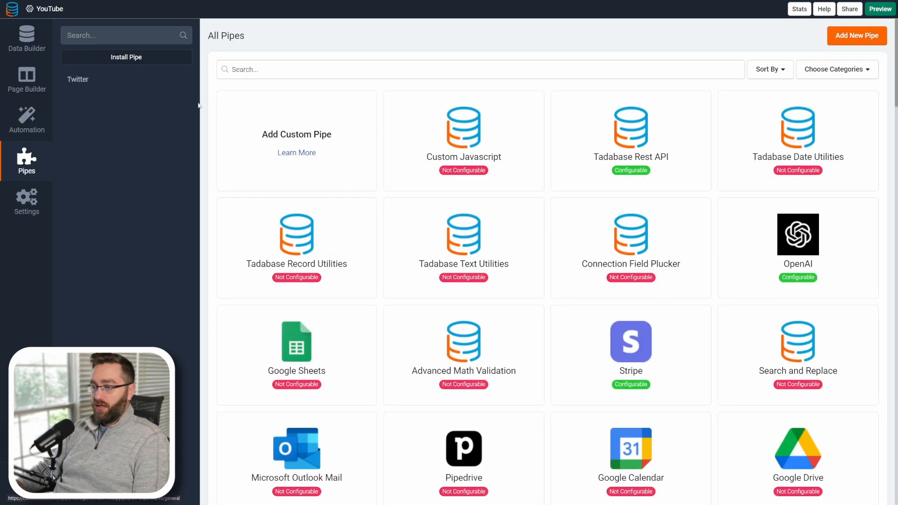
{"action": "left_click", "coordinate": [285, 135]}
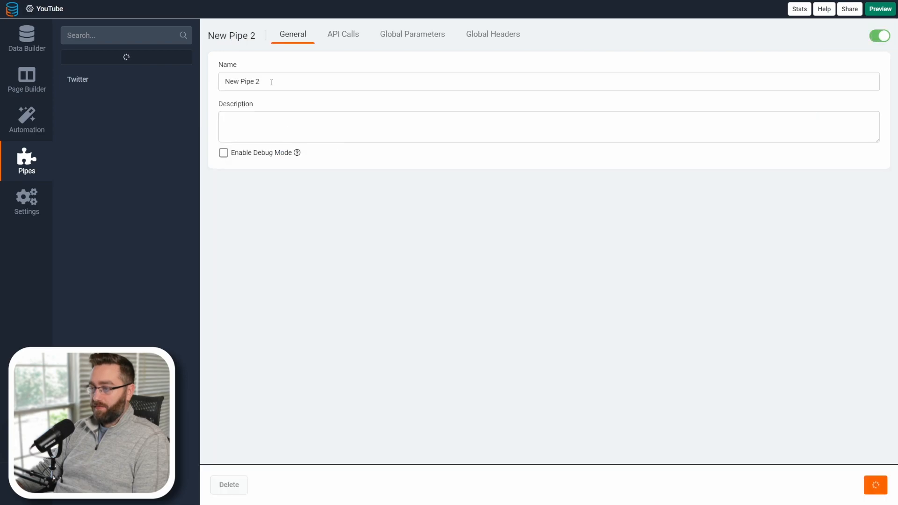
{"action": "type", "text": "Youtube API"}
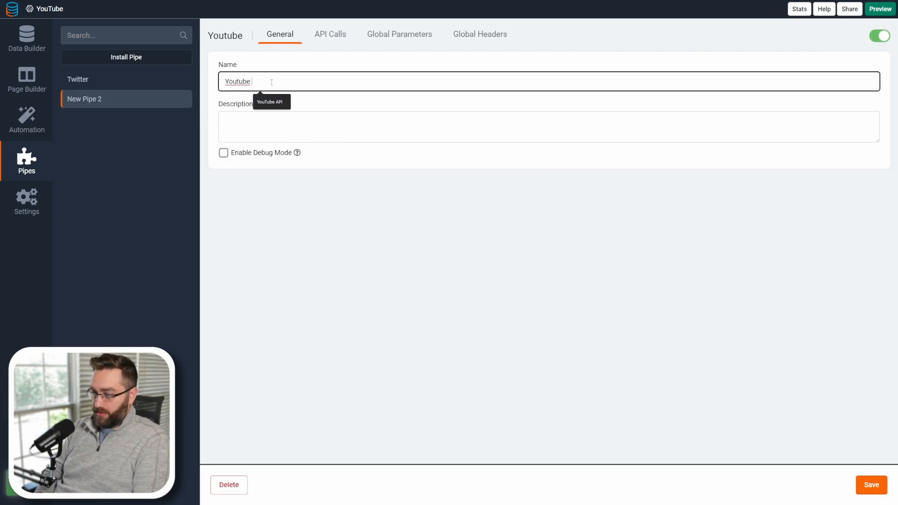
{"action": "left_click", "coordinate": [268, 104]}
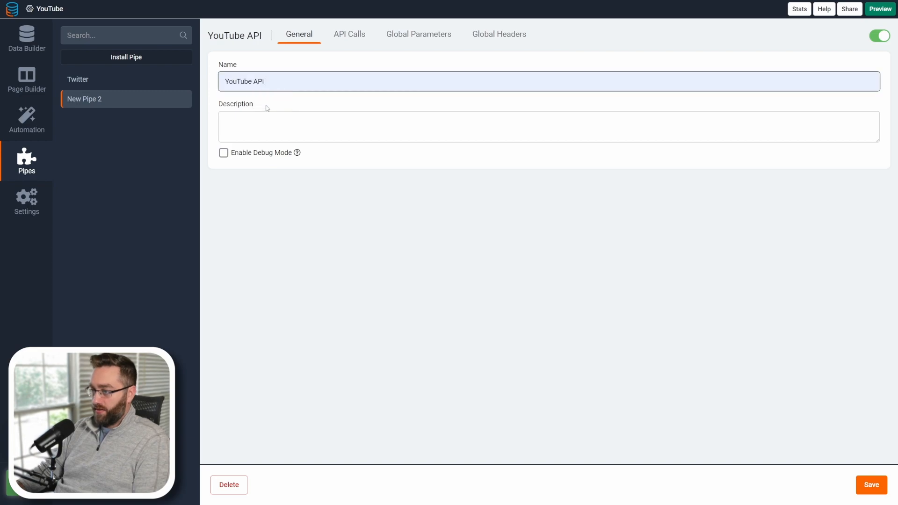
{"action": "left_click", "coordinate": [866, 483]}
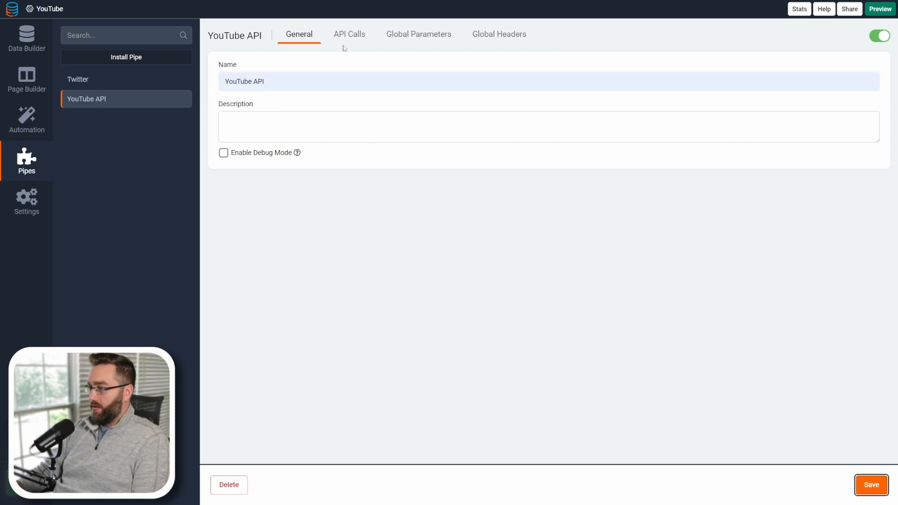
Add a new API call to the pipe and rename it Get Video Stats.
{"action": "left_click", "coordinate": [346, 41]}
{"action": "left_click", "coordinate": [233, 103]}
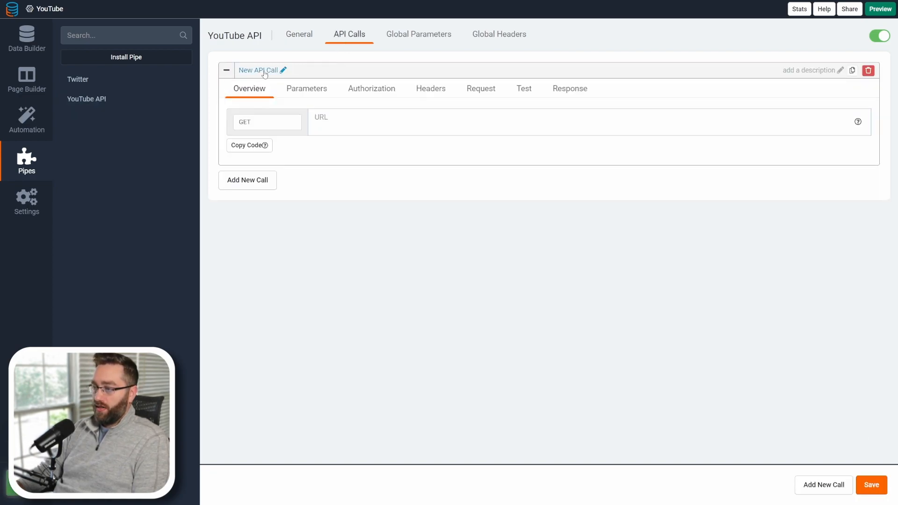
{"action": "left_click", "coordinate": [281, 70]}
{"action": "triple_click", "coordinate": [281, 75]}
{"action": "type", "text": "Get Video Stats"}
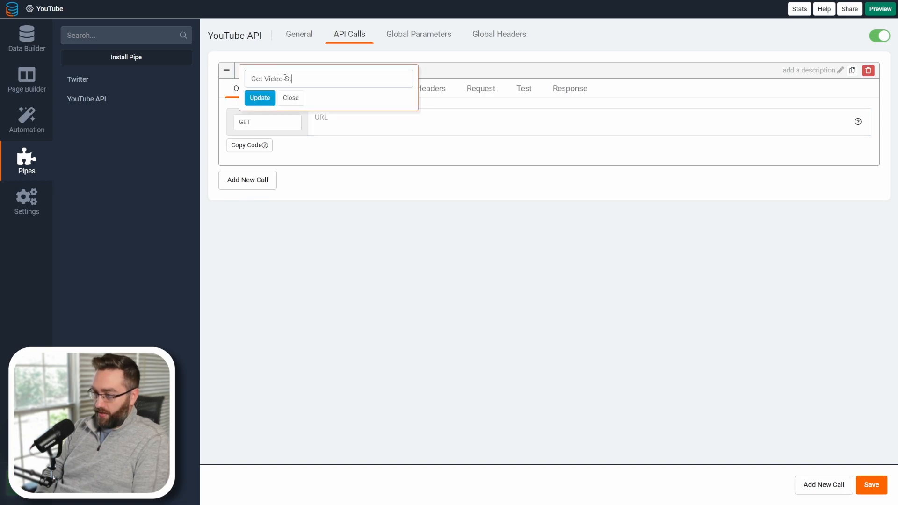
{"action": "left_click", "coordinate": [260, 97]}
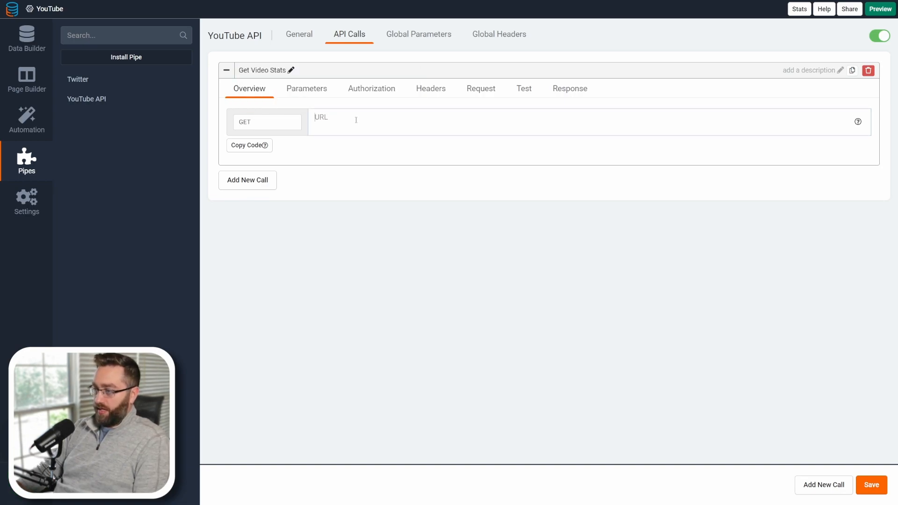
Paste the request URL into the call, replacing the video ID with {video_id} and setting the key to {api_key}, then save.
{"action": "left_click", "coordinate": [370, 126]}
{"action": "type", "text": "https://youtube.googleapis.com/youtube/v3/videos?part=statistics&id=VC1jDYNK0JU&key="}
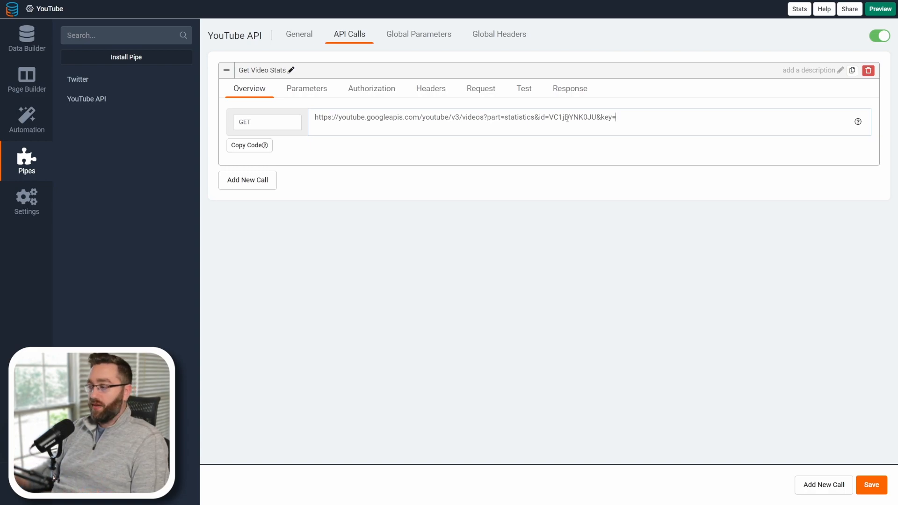
{"action": "double_click", "coordinate": [566, 119]}
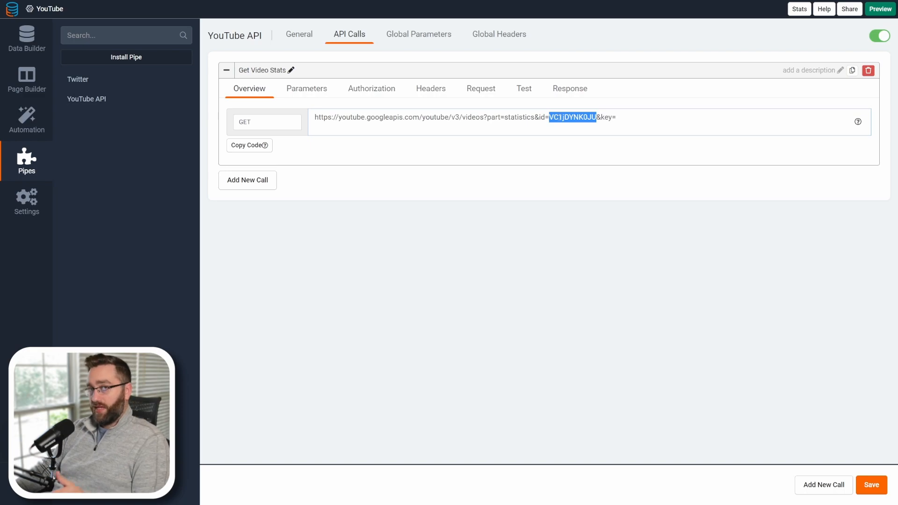
{"action": "type", "text": "{"}
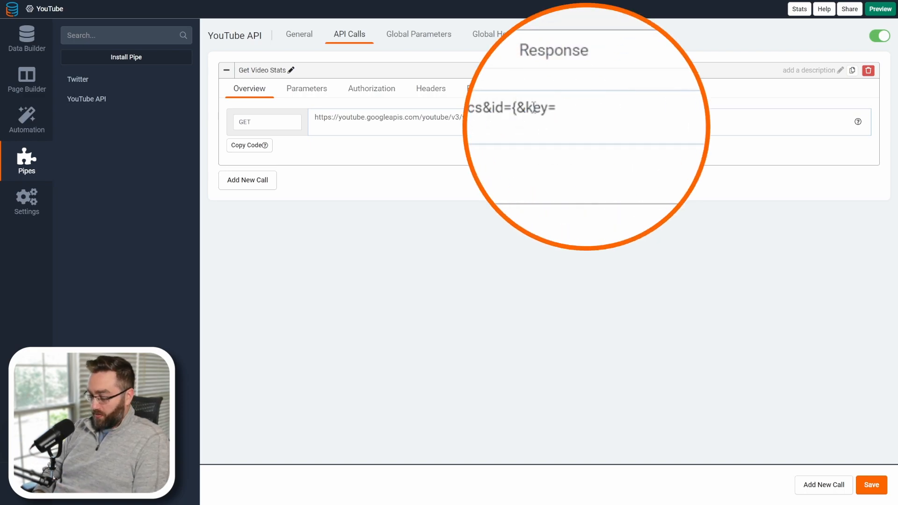
{"action": "type", "text": "video_id"}
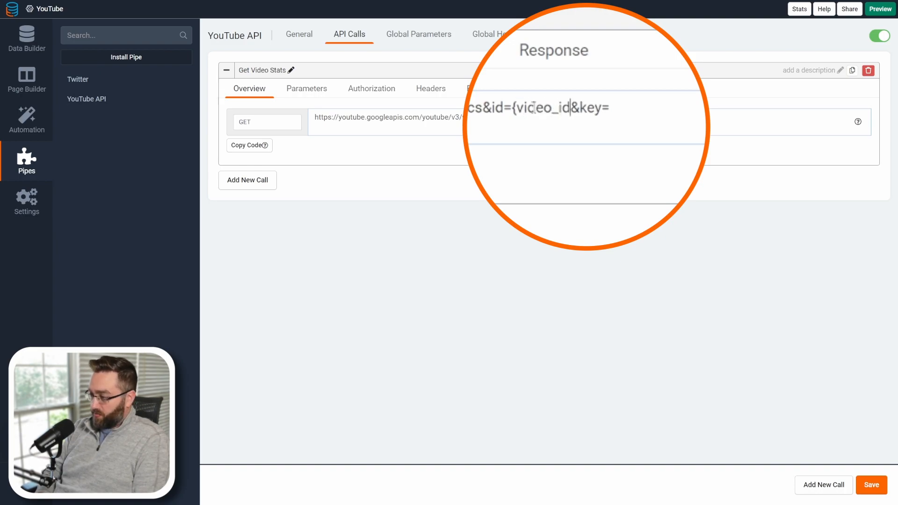
{"action": "type", "text": "}"}
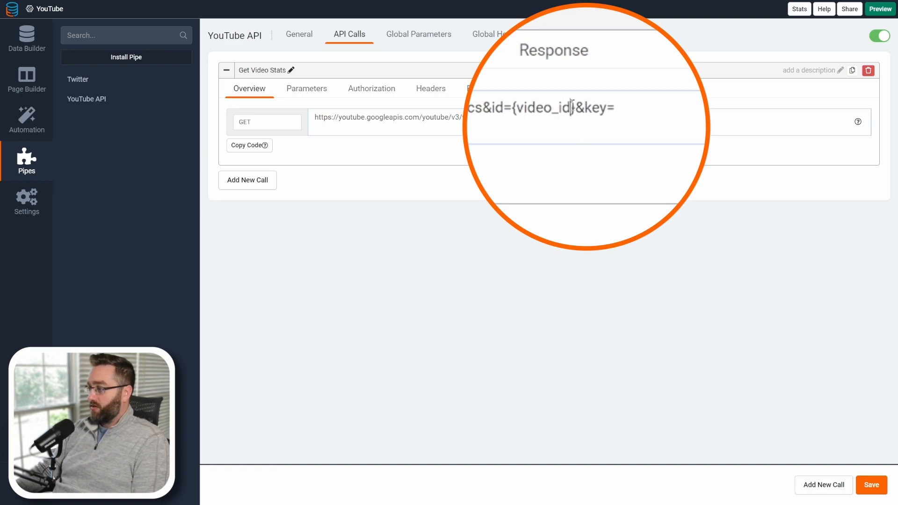
{"action": "left_click", "coordinate": [661, 110]}
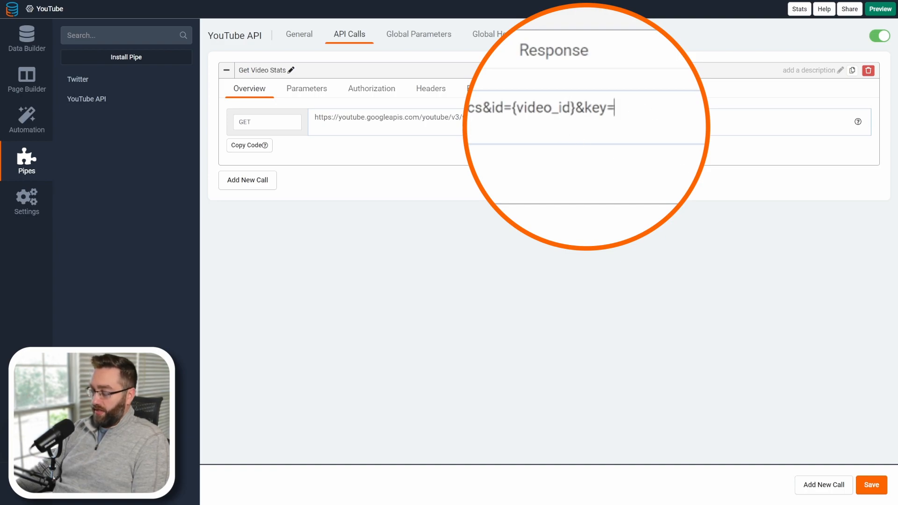
{"action": "type", "text": "{api_k"}
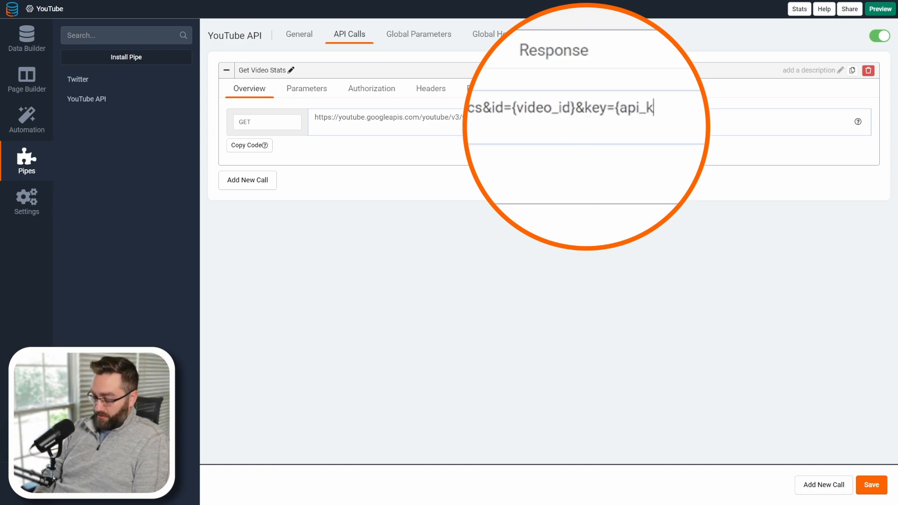
{"action": "type", "text": "ey}"}
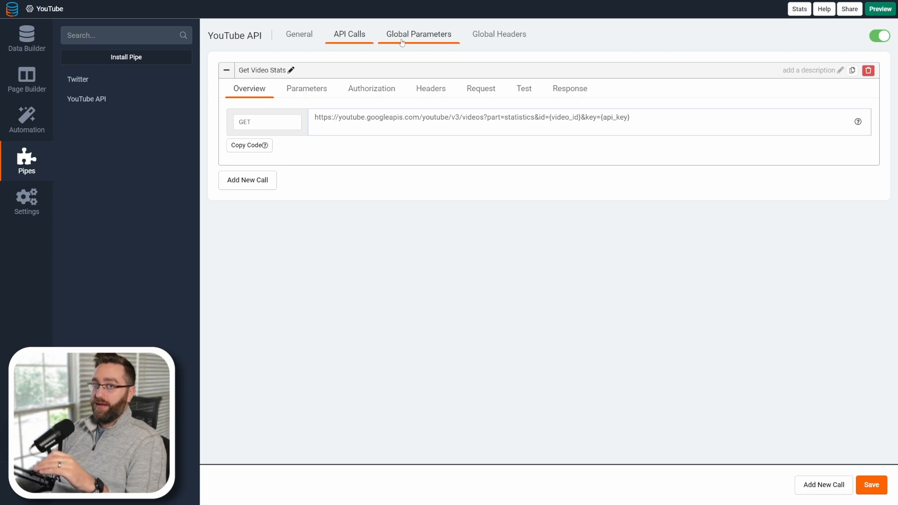
{"action": "left_click", "coordinate": [866, 481]}
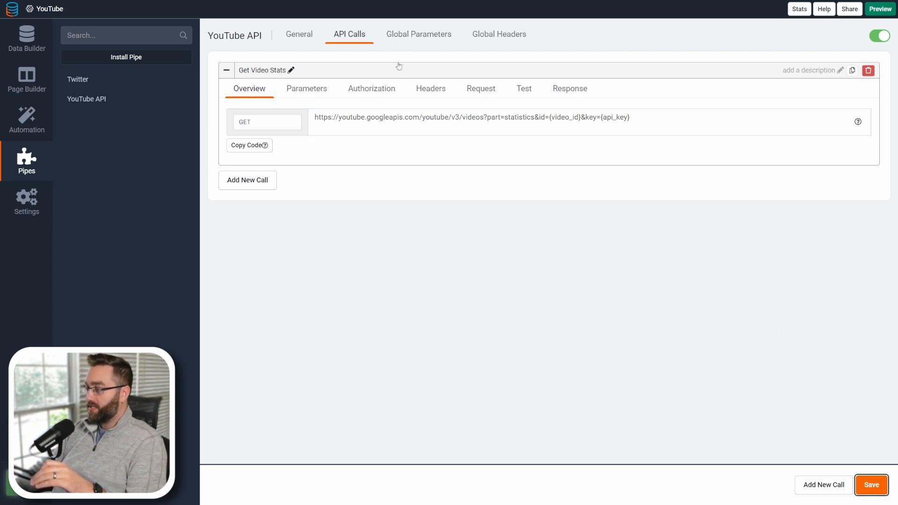
Try to add a global parameter named api_key.
{"action": "left_click", "coordinate": [395, 37]}
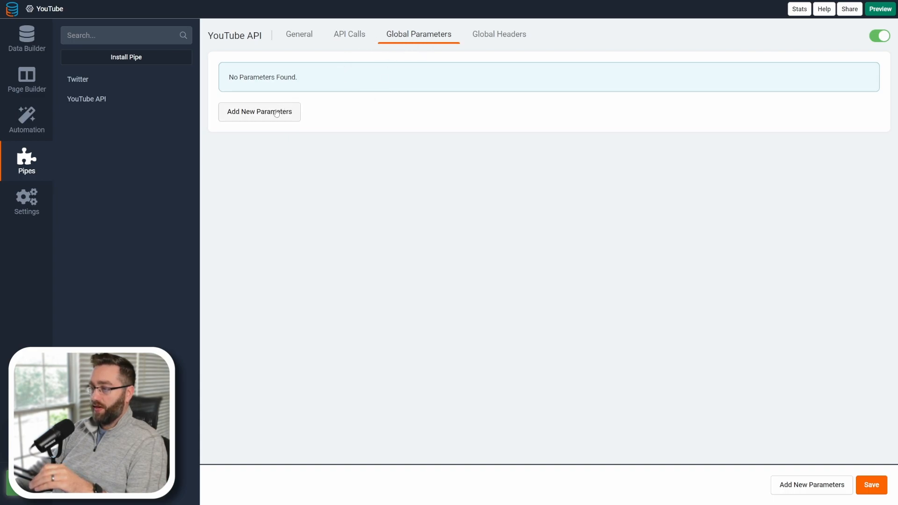
{"action": "left_click", "coordinate": [259, 113]}
{"action": "left_click", "coordinate": [263, 86]}
{"action": "type", "text": "api_key"}
{"action": "key", "text": "ctrl+a"}
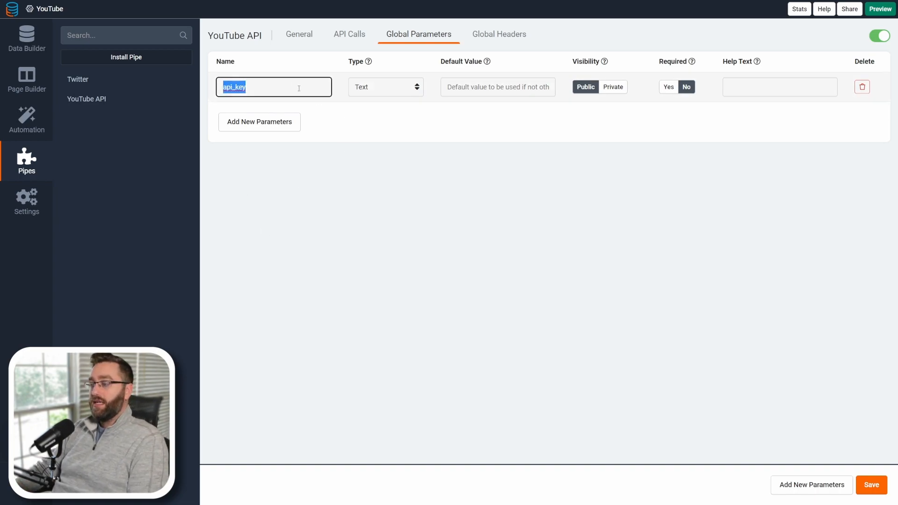
{"action": "left_click", "coordinate": [346, 37]}
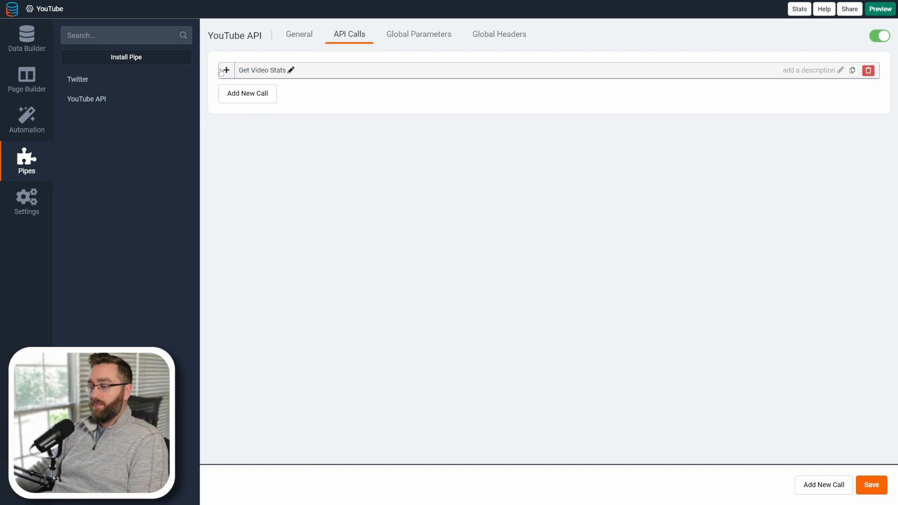
Copy the api_key placeholder name from the call URL and add it as a global parameter named api_key.
{"action": "left_click", "coordinate": [226, 71]}
{"action": "left_click_drag", "start_coordinate": [628, 117], "coordinate": [601, 117]}
{"action": "key", "text": "ctrl+c"}
{"action": "left_click", "coordinate": [435, 40]}
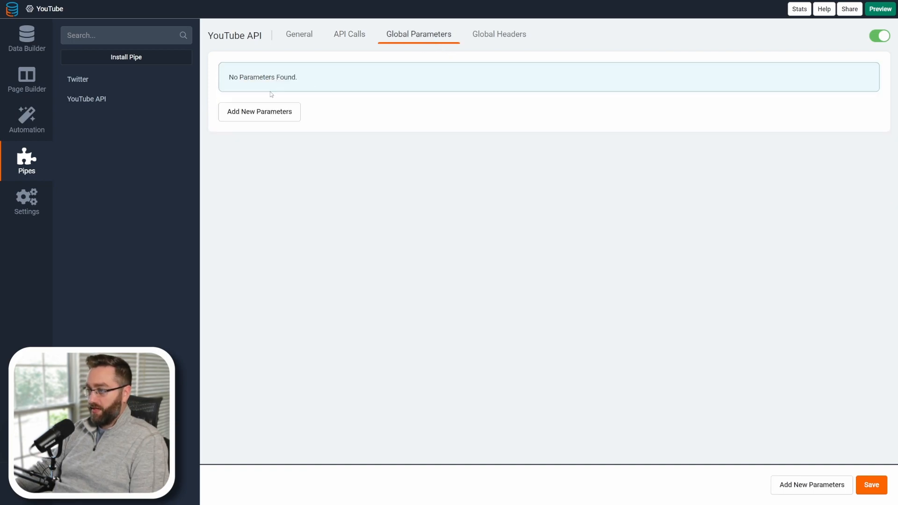
{"action": "left_click", "coordinate": [262, 110]}
{"action": "key", "text": "ctrl+v"}
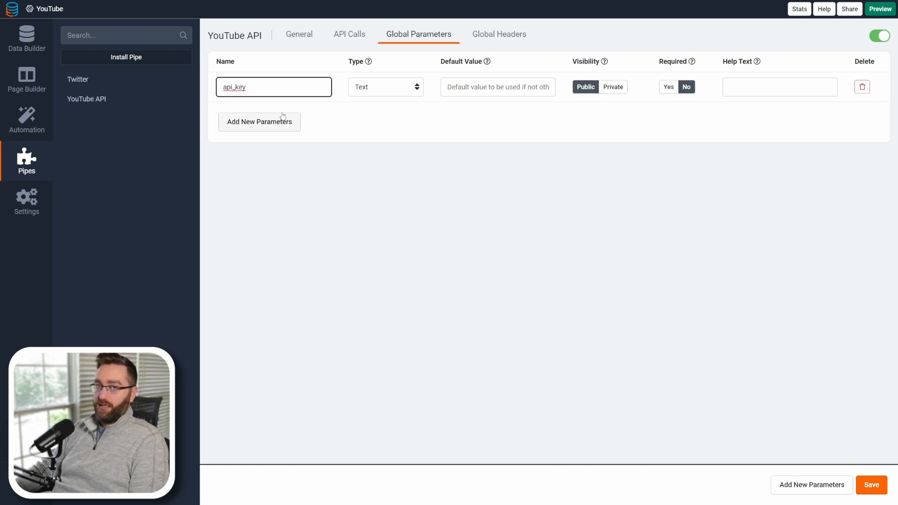
{"action": "left_click", "coordinate": [448, 89]}
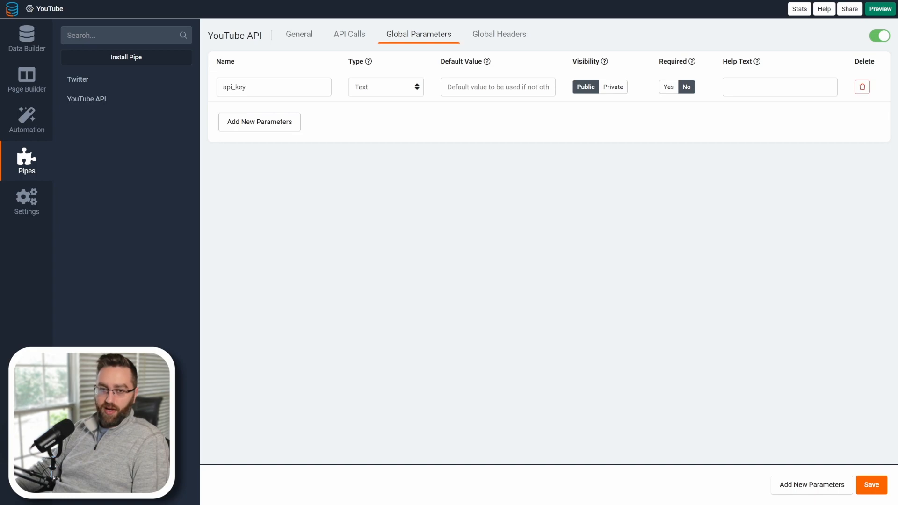
{"action": "left_click", "coordinate": [469, 89]}
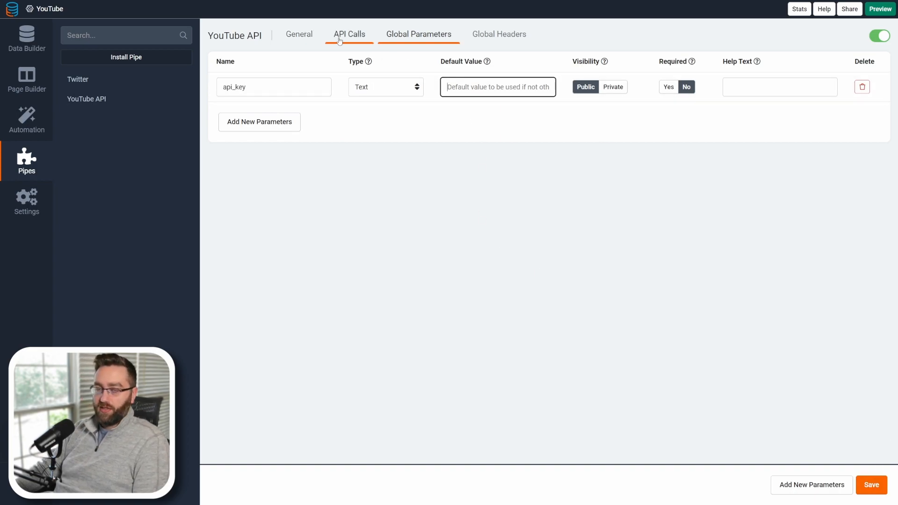
Add a call parameter named video_id to the Get Video Stats call.
{"action": "left_click", "coordinate": [349, 34]}
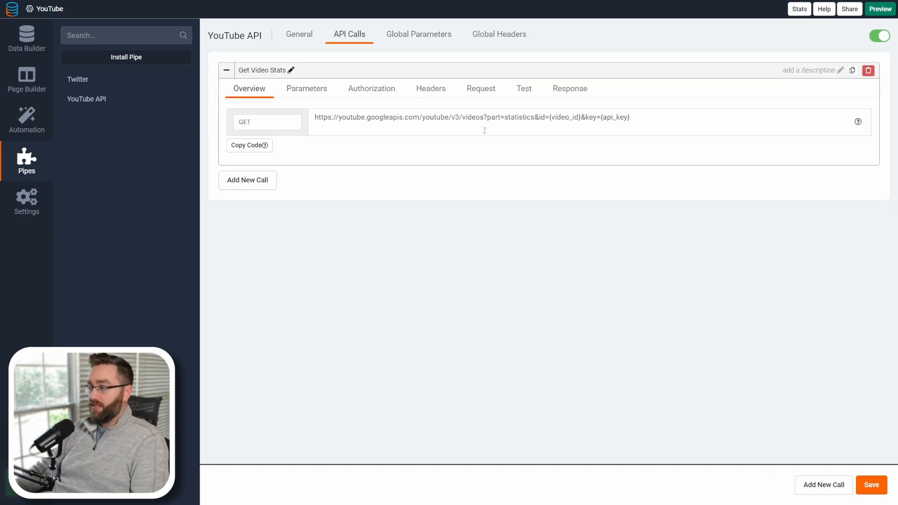
{"action": "mouse_move", "coordinate": [552, 120]}
{"action": "left_mouse_down"}
{"action": "mouse_move", "coordinate": [579, 117]}
{"action": "mouse_move", "coordinate": [549, 118]}
{"action": "left_mouse_up"}
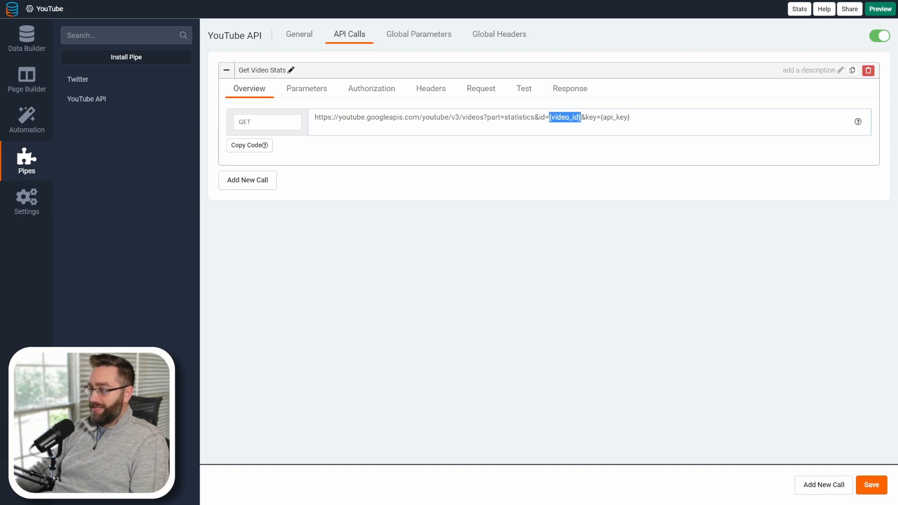
{"action": "left_click", "coordinate": [303, 93]}
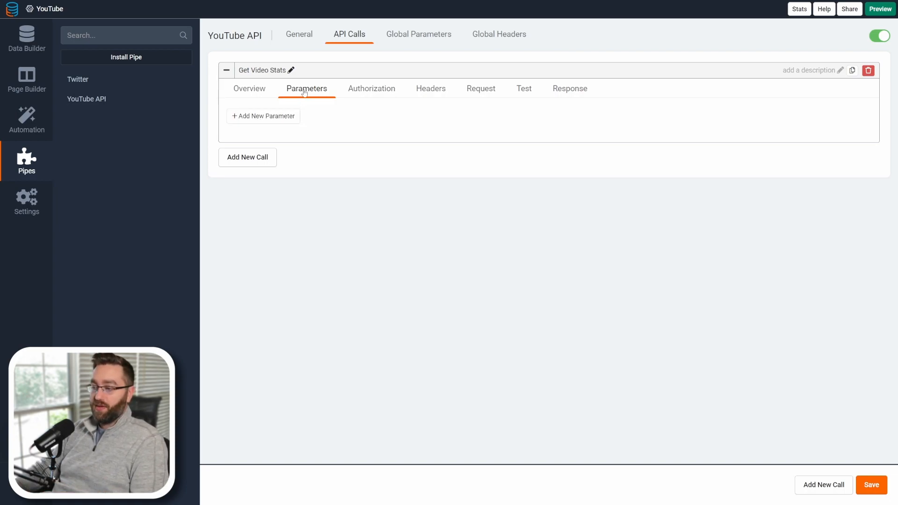
{"action": "left_click", "coordinate": [253, 117]}
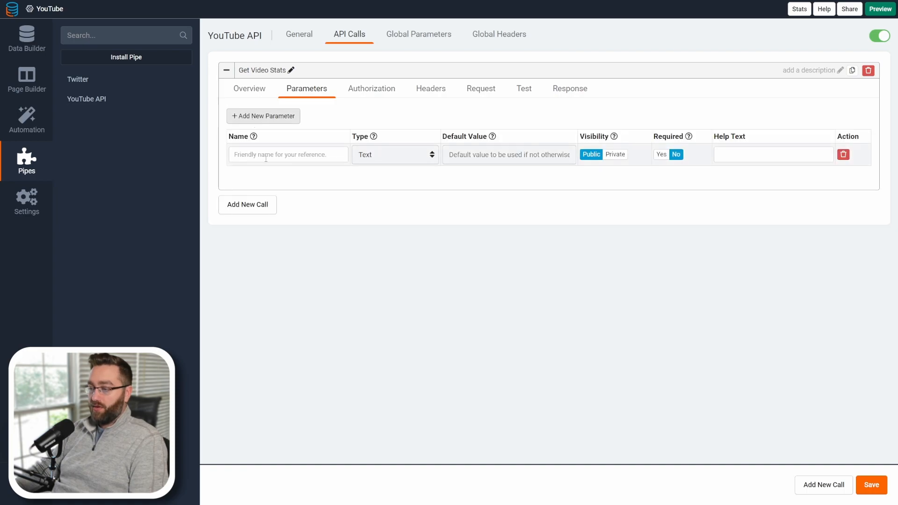
{"action": "left_click", "coordinate": [265, 155]}
{"action": "type", "text": "video_id"}
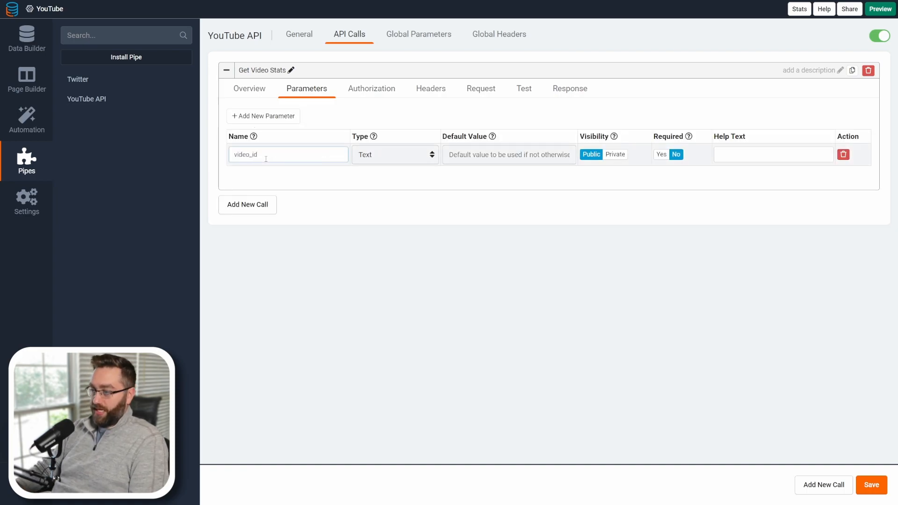
{"action": "key", "text": "ctrl+z"}
{"action": "key", "text": "ctrl+shift+z"}
{"action": "key", "text": "Right"}
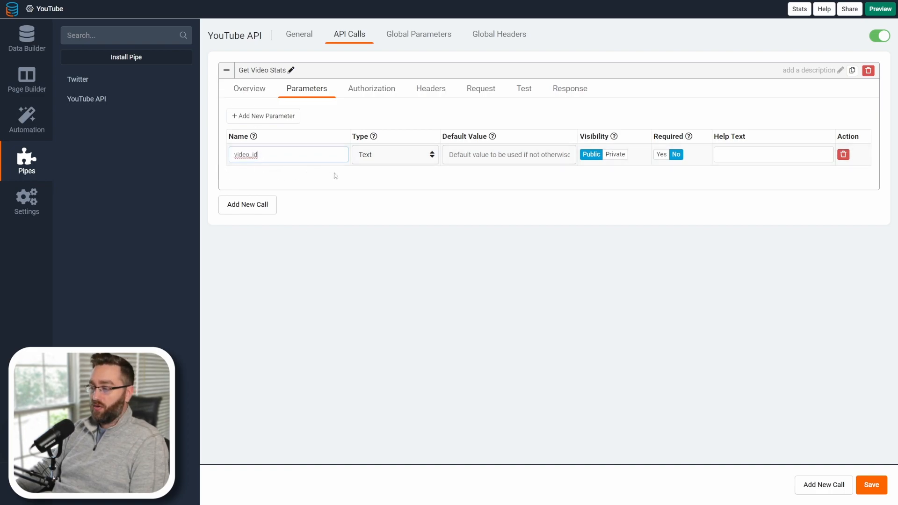
Save the call, then run a test of it with the video_id VC1jDYNK0JU.
{"action": "left_click", "coordinate": [515, 154]}
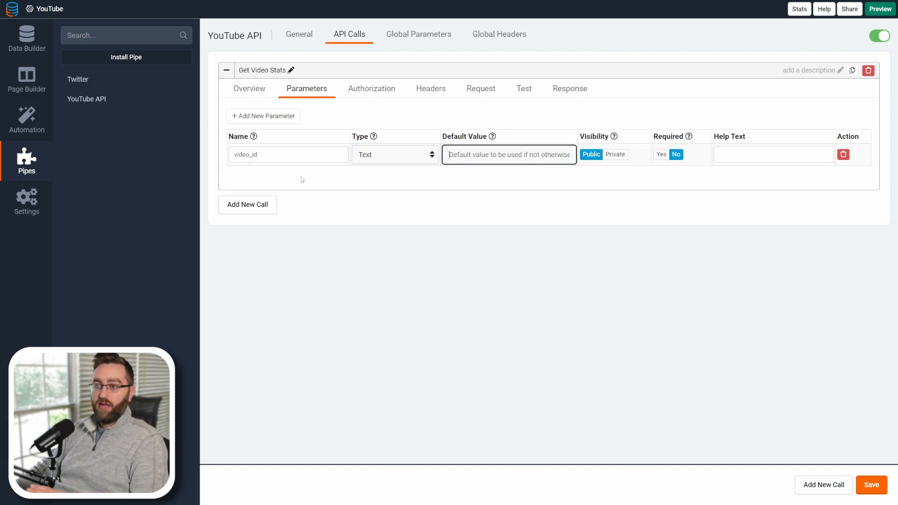
{"action": "left_click", "coordinate": [865, 486]}
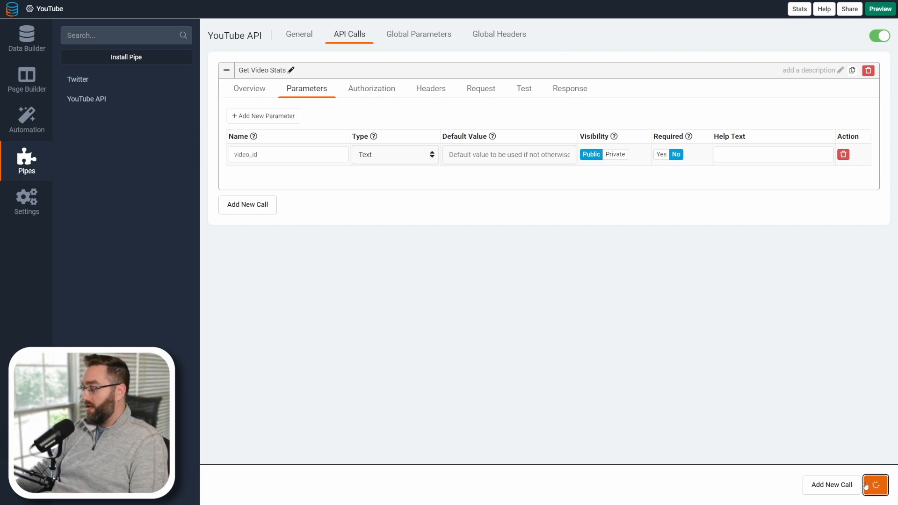
{"action": "left_click", "coordinate": [523, 92]}
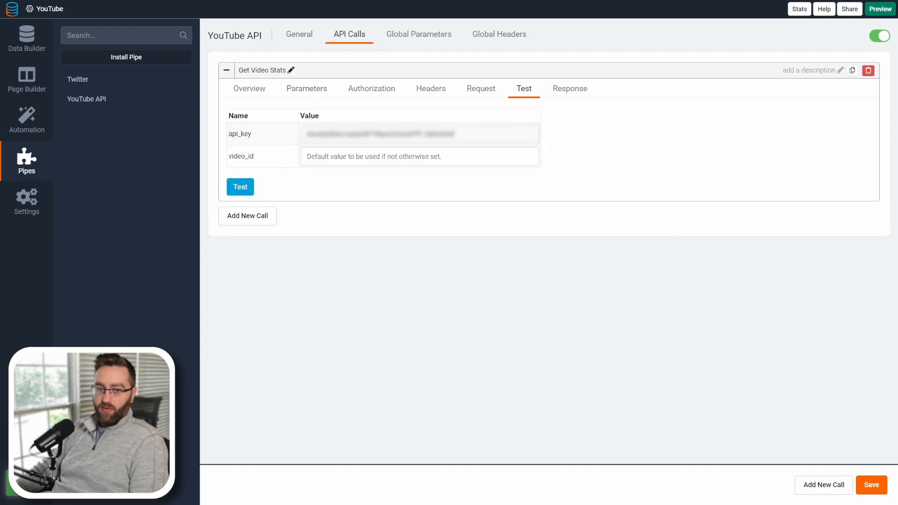
{"action": "left_click", "coordinate": [328, 156]}
{"action": "type", "text": "VC1jDYNK0JU"}
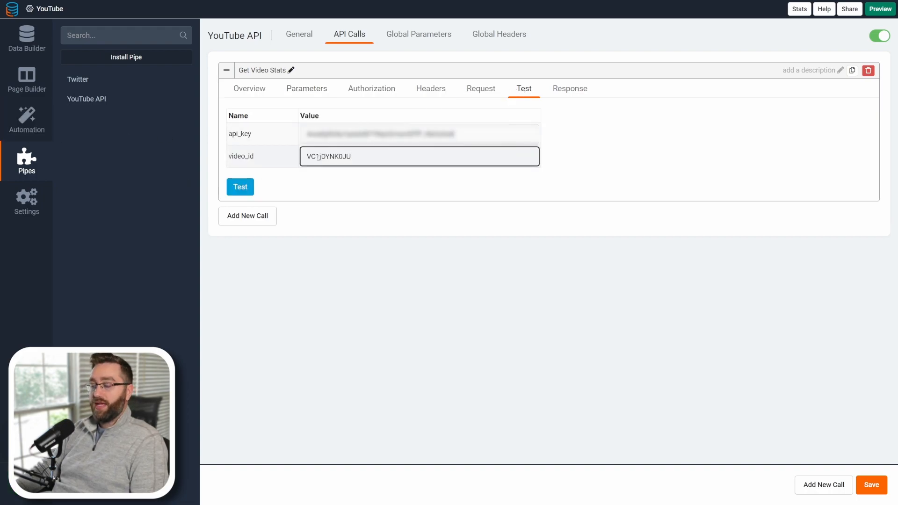
{"action": "left_click", "coordinate": [243, 187]}
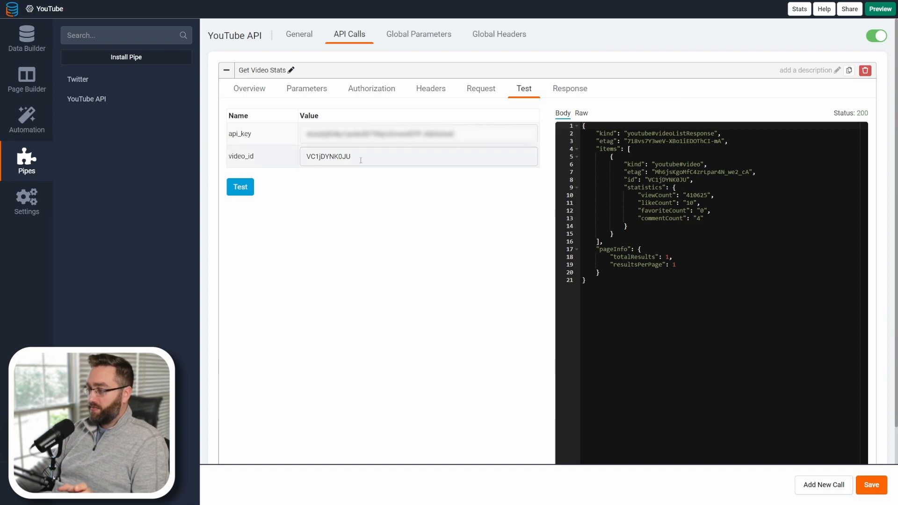
Examine the statistics fields in the test response body.
{"action": "left_click_drag", "start_coordinate": [360, 160], "coordinate": [307, 158]}
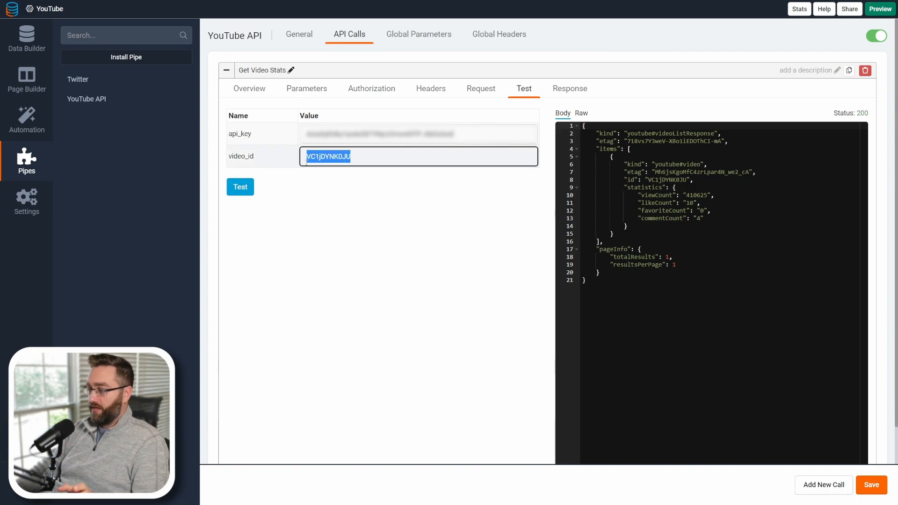
{"action": "double_click", "coordinate": [655, 195]}
{"action": "double_click", "coordinate": [661, 219]}
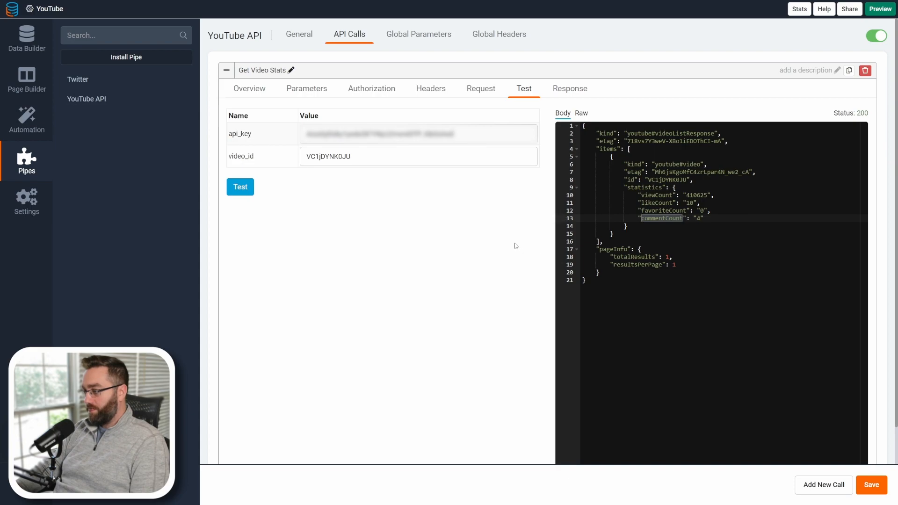
{"action": "left_click", "coordinate": [683, 319]}
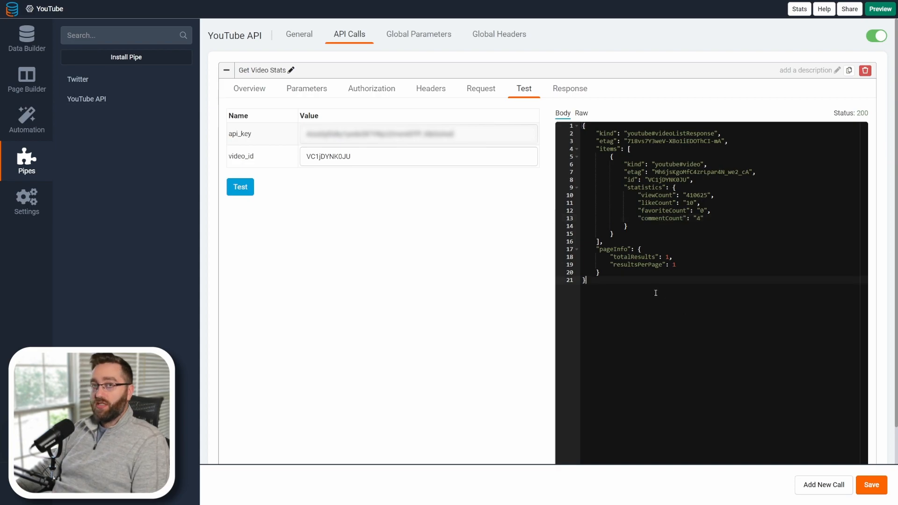
{"action": "left_click_drag", "start_coordinate": [671, 195], "coordinate": [653, 196]}
{"action": "left_click", "coordinate": [654, 203]}
{"action": "left_click", "coordinate": [653, 210]}
{"action": "left_click", "coordinate": [653, 218]}
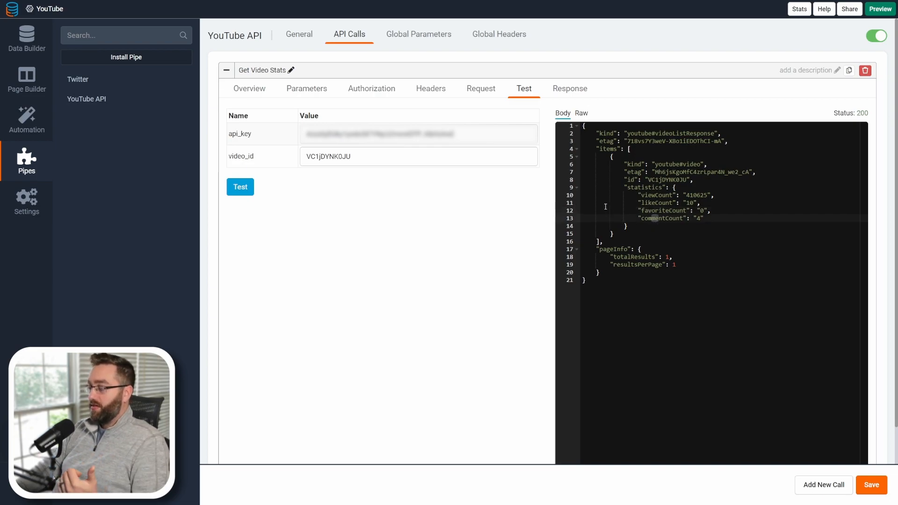
Open Populate Responses and keep only the four items.0.statistics keys selected.
{"action": "scroll", "coordinate": [573, 248], "scroll_direction": "down", "scroll_amount": 2}
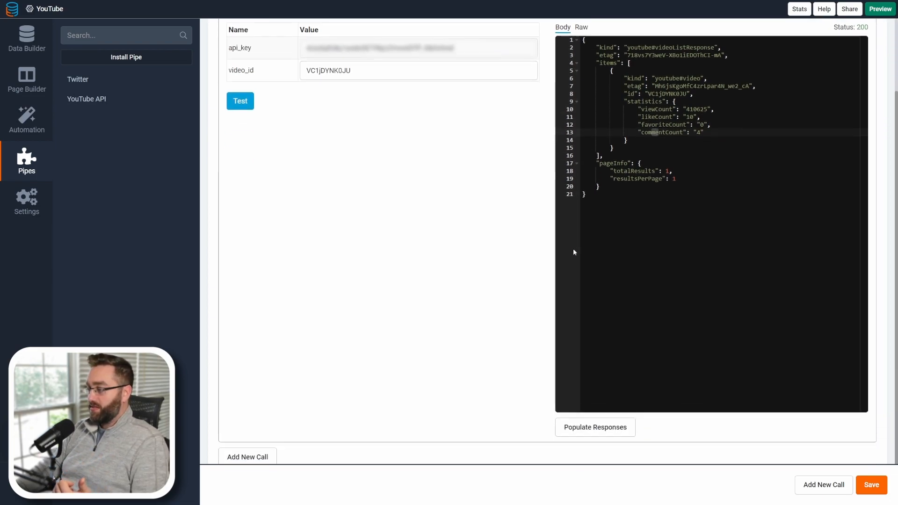
{"action": "left_click", "coordinate": [597, 421]}
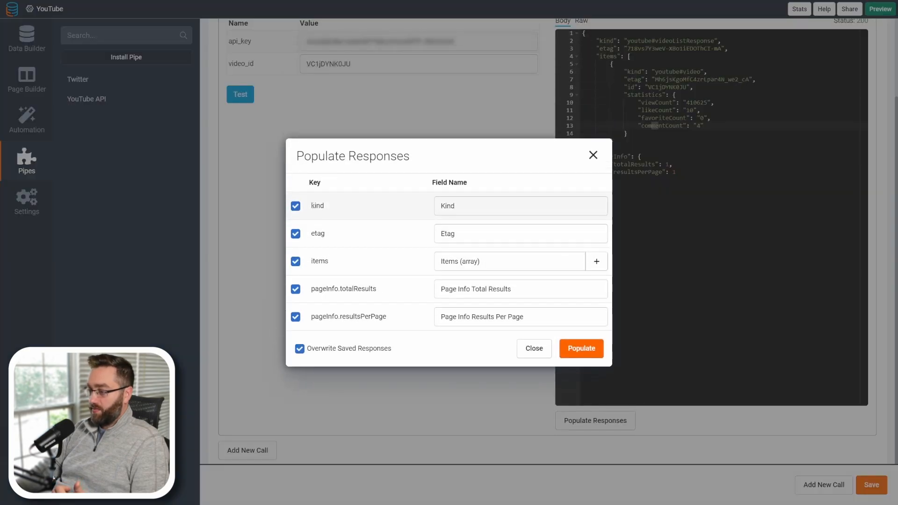
{"action": "left_click", "coordinate": [295, 206]}
{"action": "left_click", "coordinate": [295, 233]}
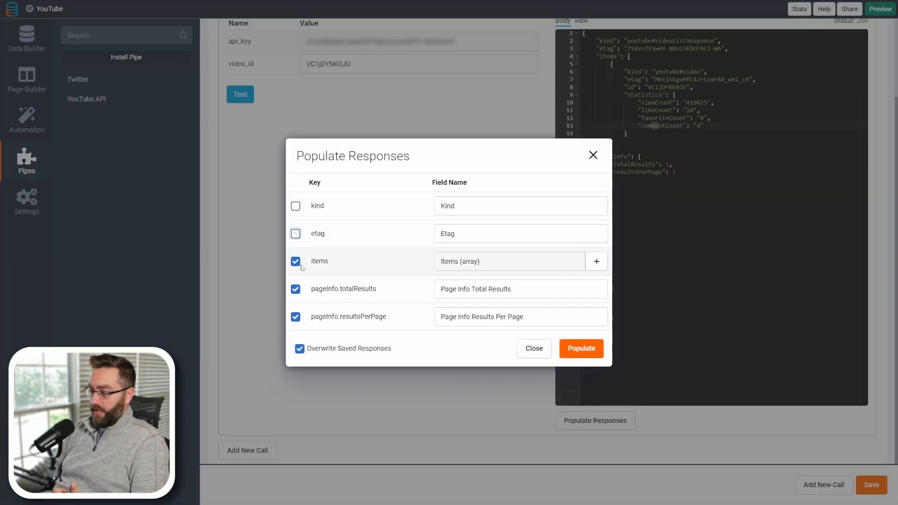
{"action": "left_click", "coordinate": [295, 289]}
{"action": "left_click", "coordinate": [295, 316]}
{"action": "left_click", "coordinate": [295, 262]}
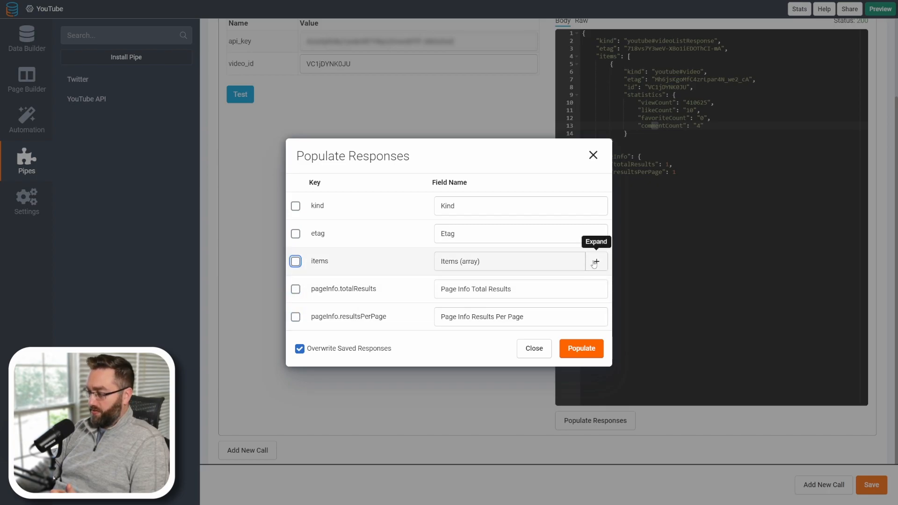
{"action": "left_click", "coordinate": [595, 262]}
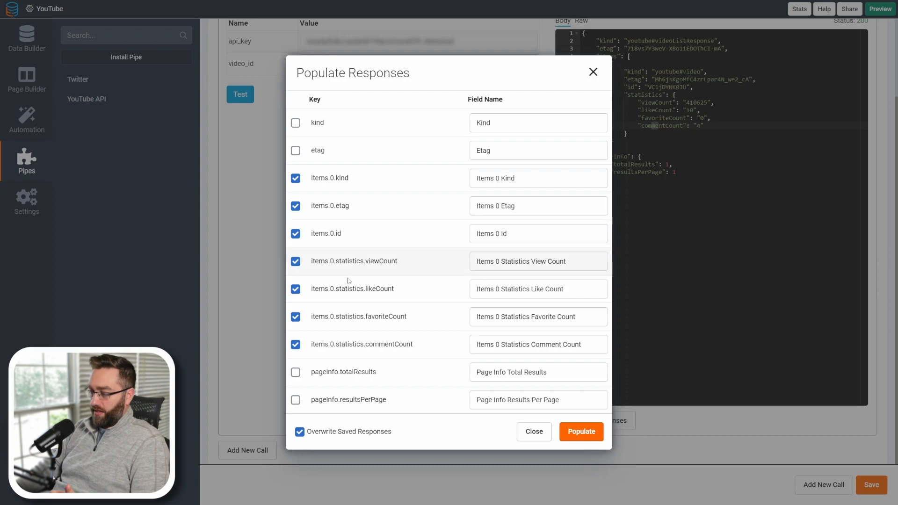
{"action": "left_click", "coordinate": [295, 233]}
{"action": "left_click", "coordinate": [295, 206]}
{"action": "left_click", "coordinate": [295, 178]}
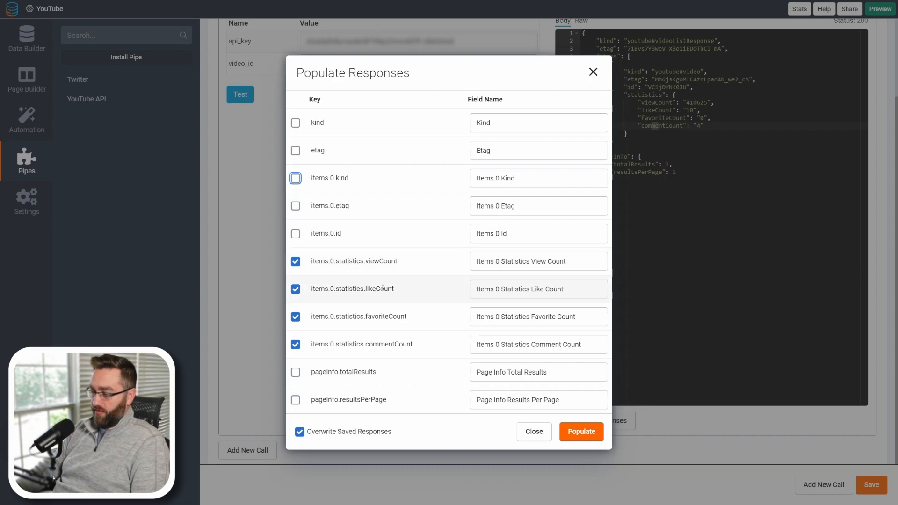
Rename the response fields to View Count, Like Count, Favorite Count and Comment Count, populate them, and save.
{"action": "left_click", "coordinate": [530, 261]}
{"action": "key", "text": "ctrl+shift+Left"}
{"action": "key", "text": "ctrl+shift+Left"}
{"action": "key", "text": "ctrl+shift+Left"}
{"action": "key", "text": "BackSpace"}
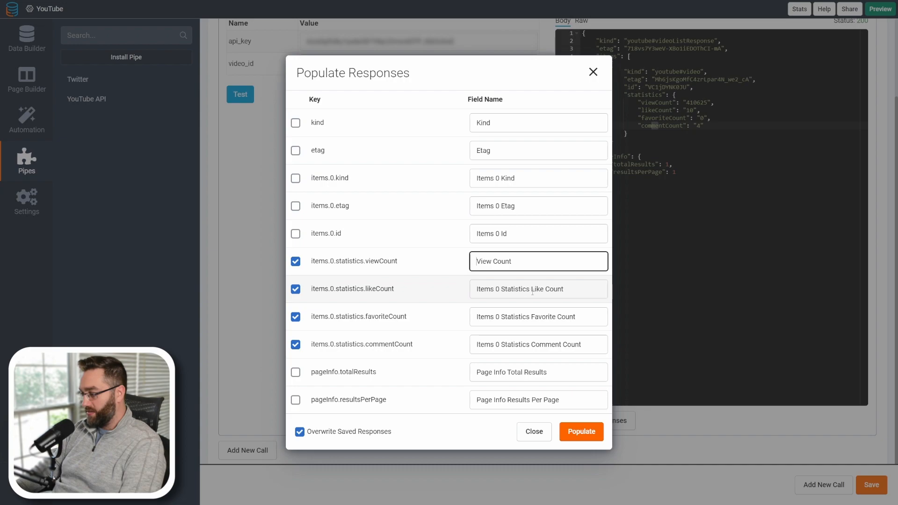
{"action": "left_click", "coordinate": [531, 289]}
{"action": "key", "text": "ctrl+shift+Left"}
{"action": "key", "text": "ctrl+shift+Left"}
{"action": "key", "text": "ctrl+shift+Left"}
{"action": "key", "text": "BackSpace"}
{"action": "left_click", "coordinate": [531, 316]}
{"action": "double_click", "coordinate": [531, 316]}
{"action": "left_click_drag", "start_coordinate": [531, 316], "coordinate": [462, 320]}
{"action": "key", "text": "BackSpace"}
{"action": "left_click", "coordinate": [533, 344]}
{"action": "left_click_drag", "start_coordinate": [533, 344], "coordinate": [473, 344]}
{"action": "key", "text": "BackSpace"}
{"action": "left_click", "coordinate": [571, 432]}
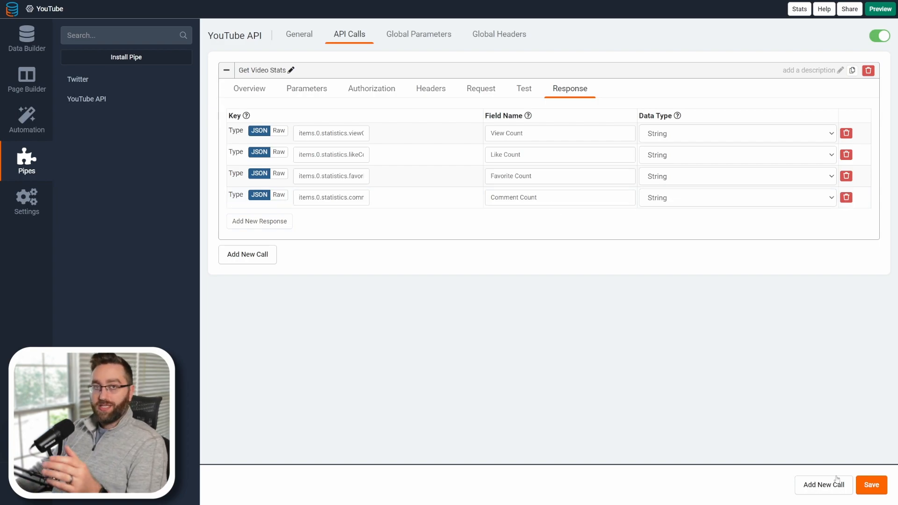
{"action": "left_click", "coordinate": [870, 485]}
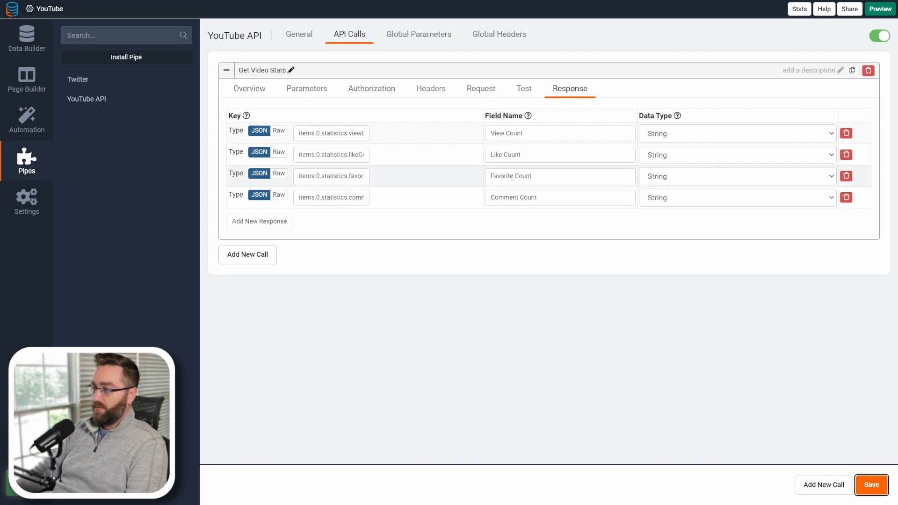
Compare the call URL with the API explorer request and review the call's parameters and test response.
{"action": "left_click", "coordinate": [249, 88]}
{"action": "left_click", "coordinate": [256, 122]}
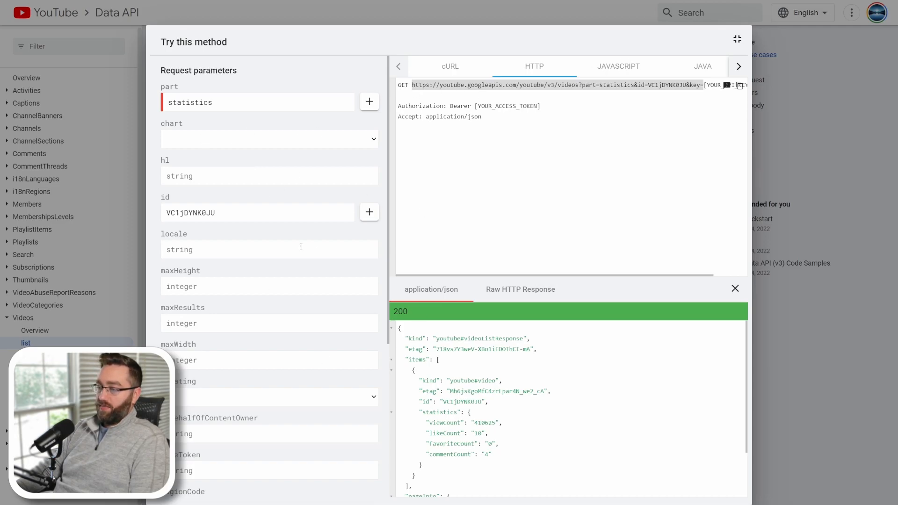
{"action": "double_click", "coordinate": [405, 86]}
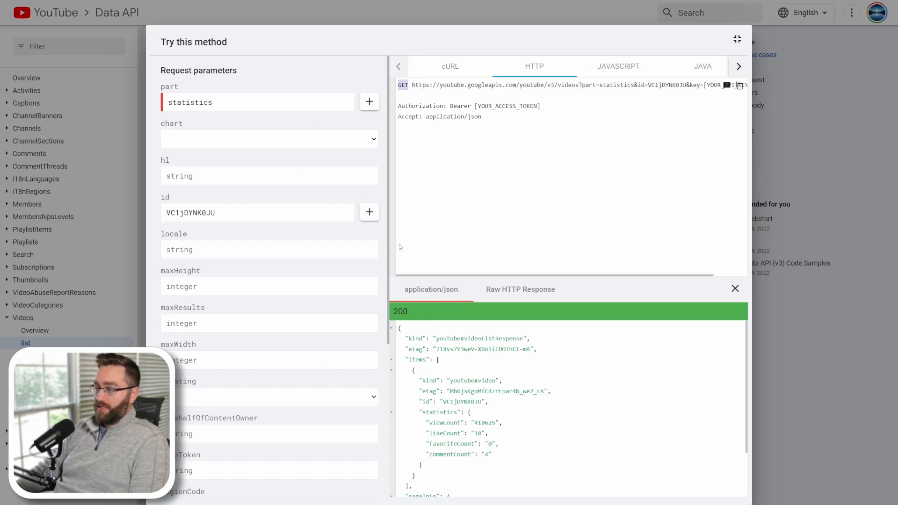
{"action": "left_click_drag", "start_coordinate": [413, 85], "coordinate": [704, 86]}
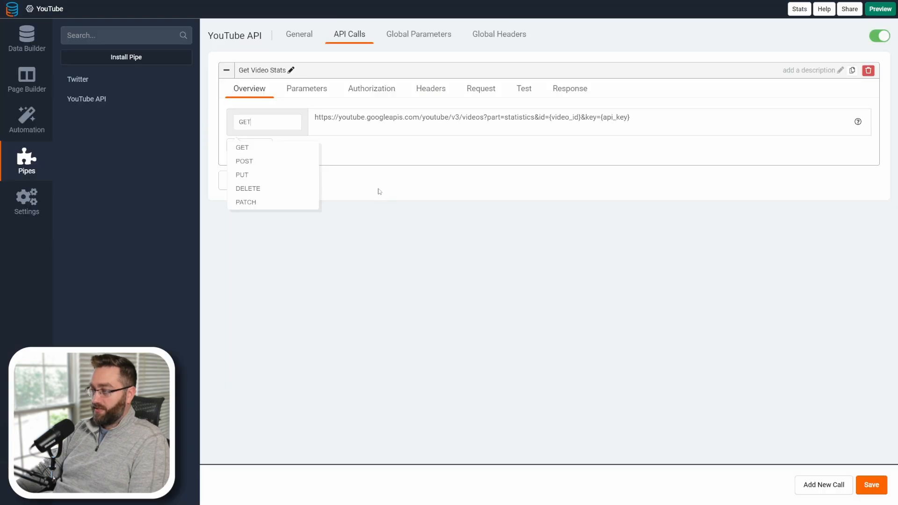
{"action": "left_click_drag", "start_coordinate": [315, 118], "coordinate": [701, 122]}
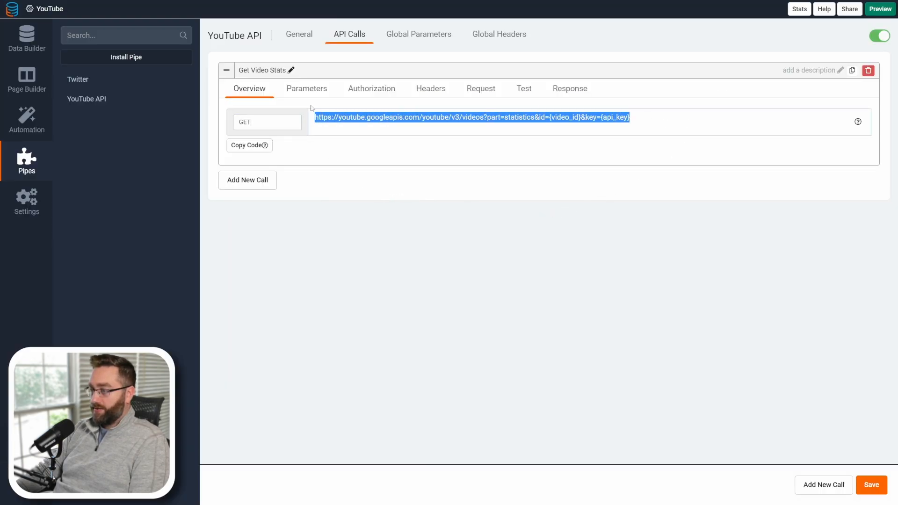
{"action": "left_click", "coordinate": [601, 117]}
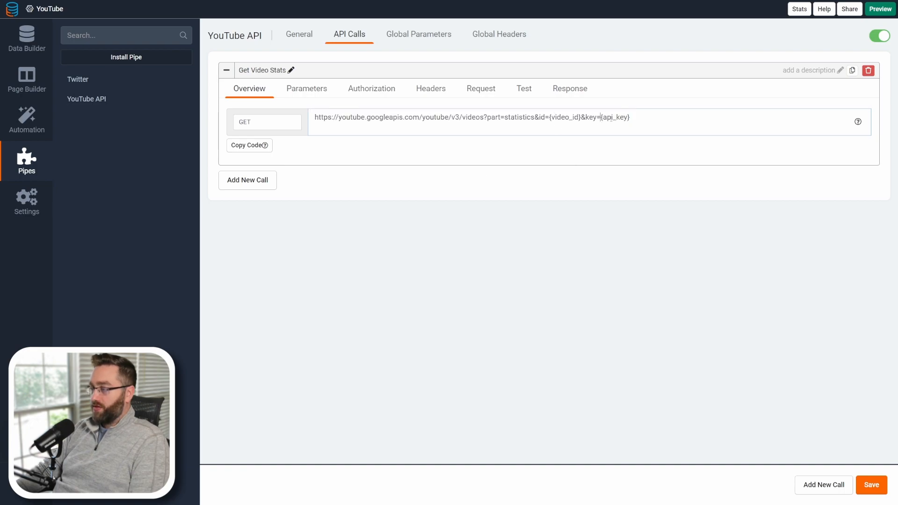
{"action": "left_click_drag", "start_coordinate": [629, 117], "coordinate": [551, 118]}
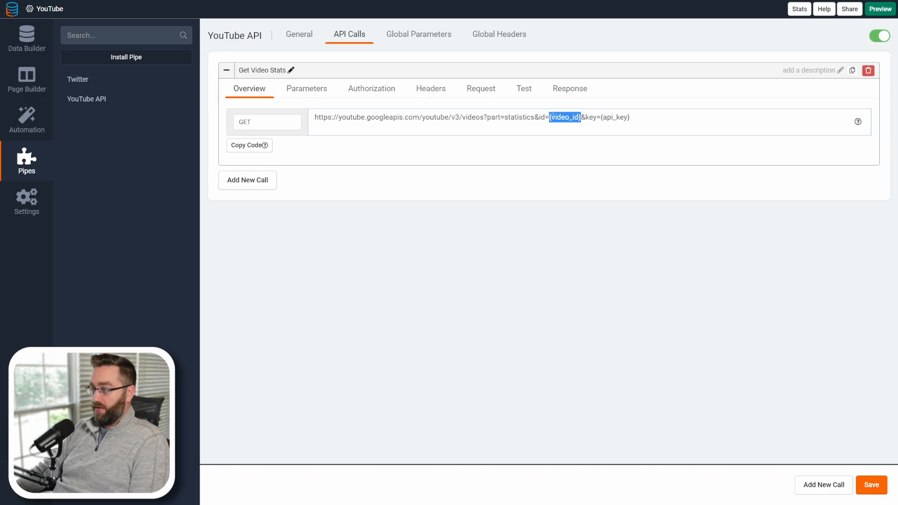
{"action": "left_click", "coordinate": [631, 118]}
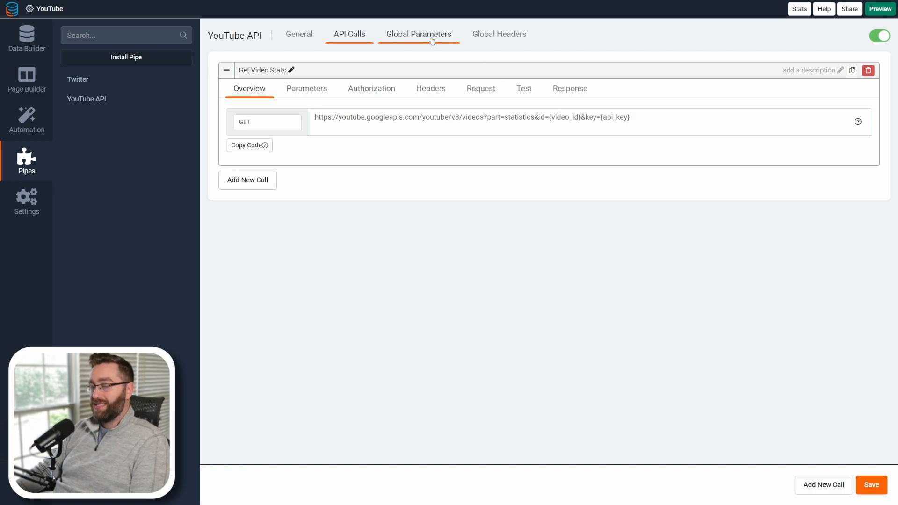
{"action": "left_click_drag", "start_coordinate": [551, 117], "coordinate": [574, 118]}
{"action": "left_click", "coordinate": [304, 90]}
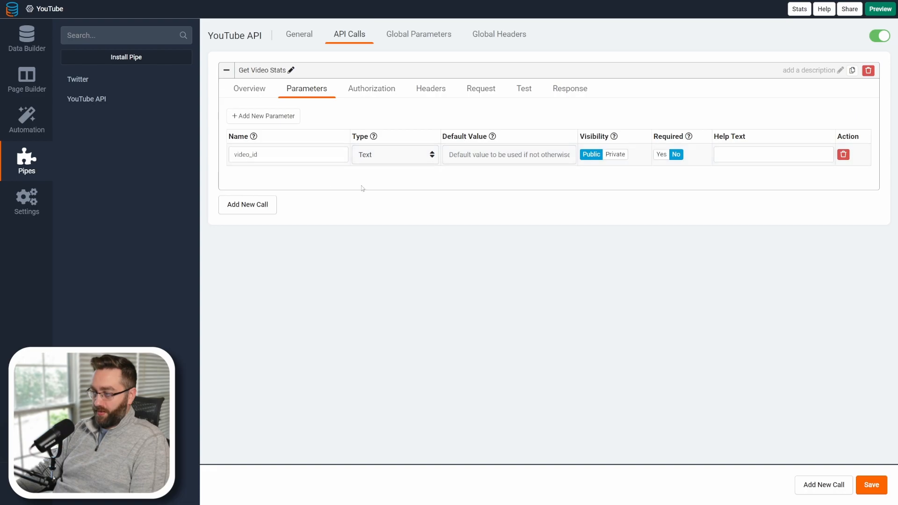
{"action": "left_click", "coordinate": [524, 90]}
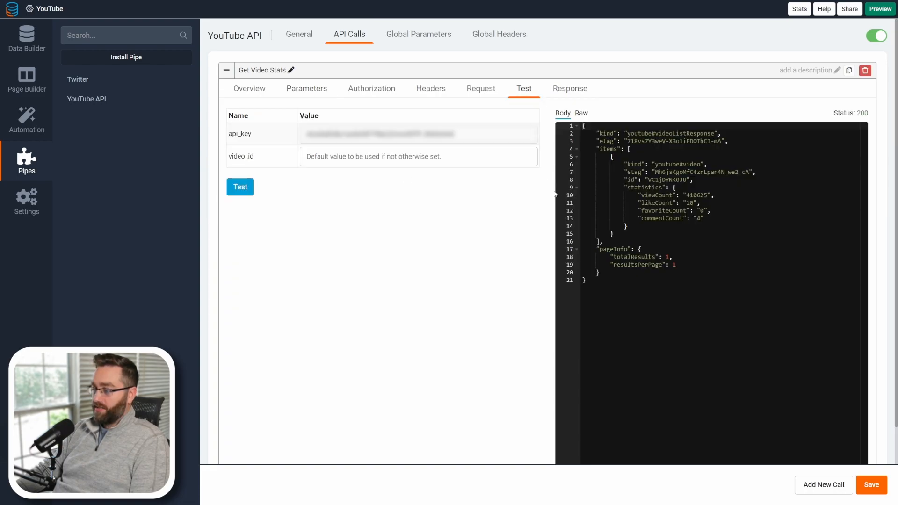
{"action": "scroll", "coordinate": [608, 280], "scroll_direction": "down", "scroll_amount": 2}
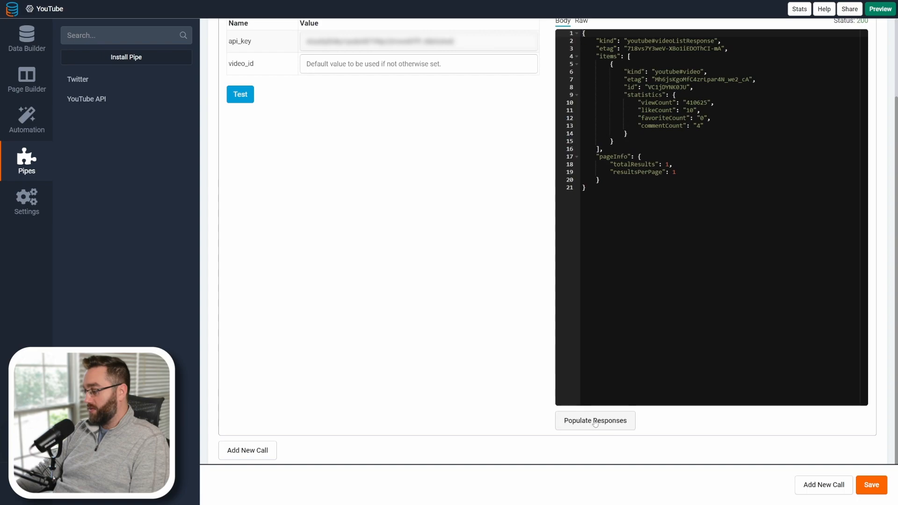
{"action": "scroll", "coordinate": [626, 374], "scroll_direction": "up", "scroll_amount": 2}
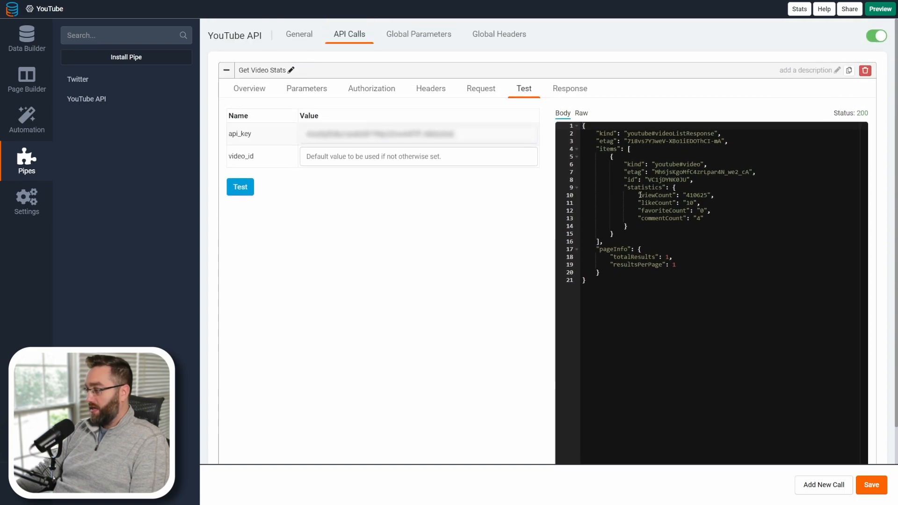
{"action": "left_click_drag", "start_coordinate": [645, 196], "coordinate": [713, 220]}
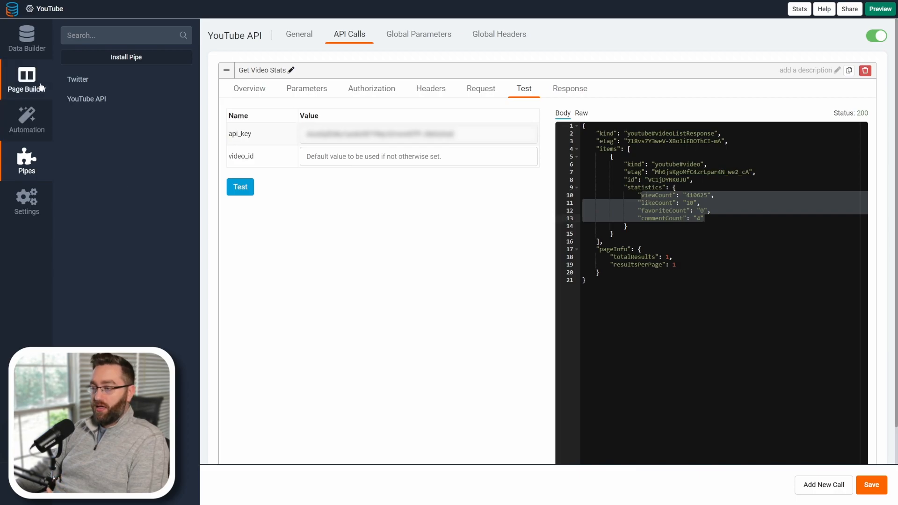
Create a new scheduled task named Get Video Stats on the Videos table.
{"action": "left_click", "coordinate": [21, 84]}
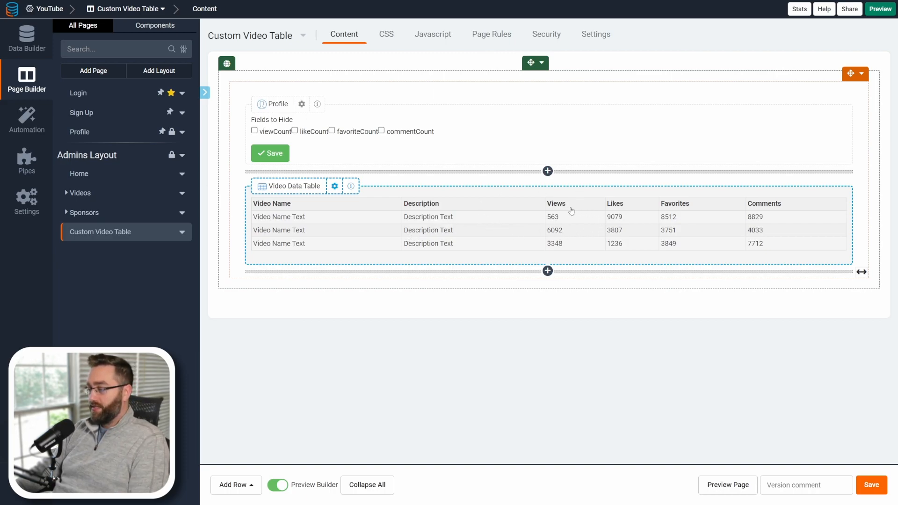
{"action": "left_click", "coordinate": [28, 130]}
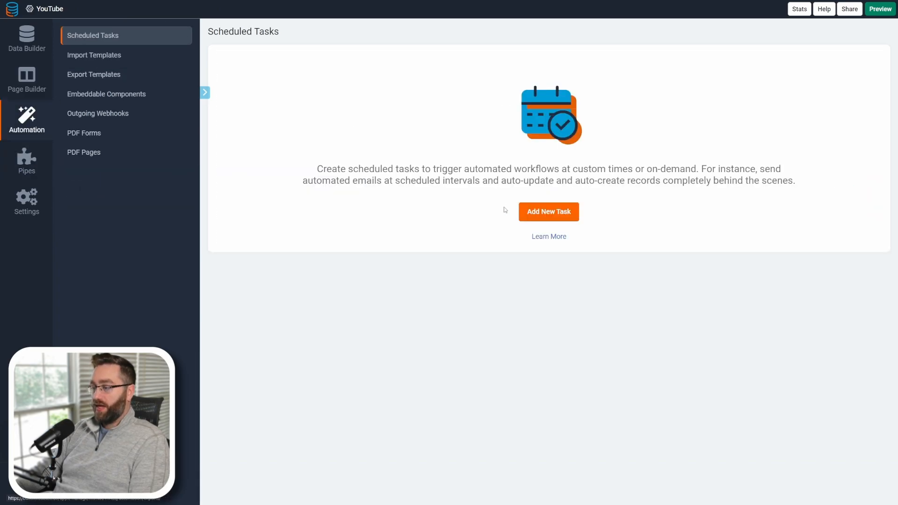
{"action": "left_click", "coordinate": [545, 218]}
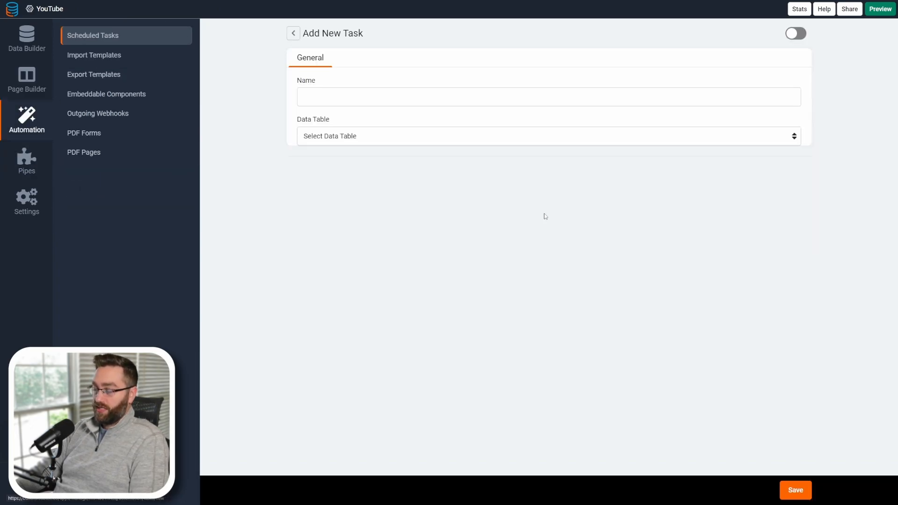
{"action": "left_click", "coordinate": [352, 92]}
{"action": "type", "text": "Get"}
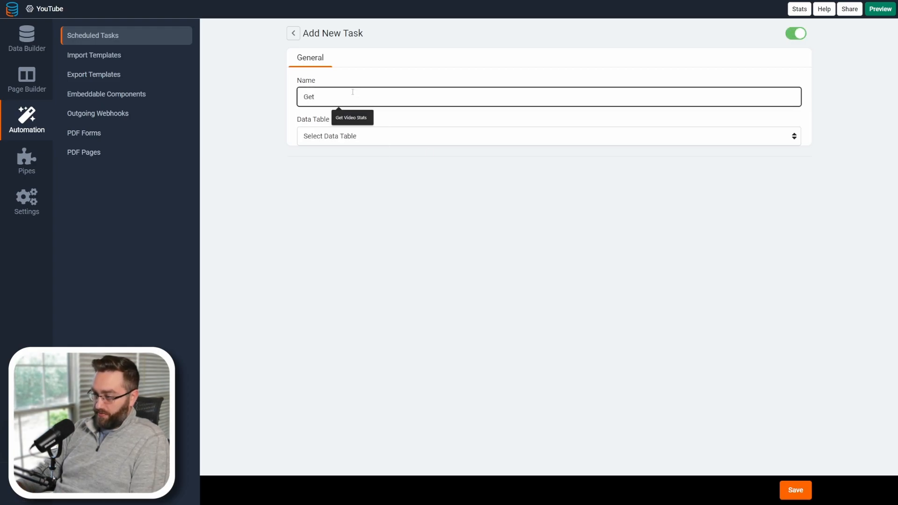
{"action": "left_click", "coordinate": [352, 118]}
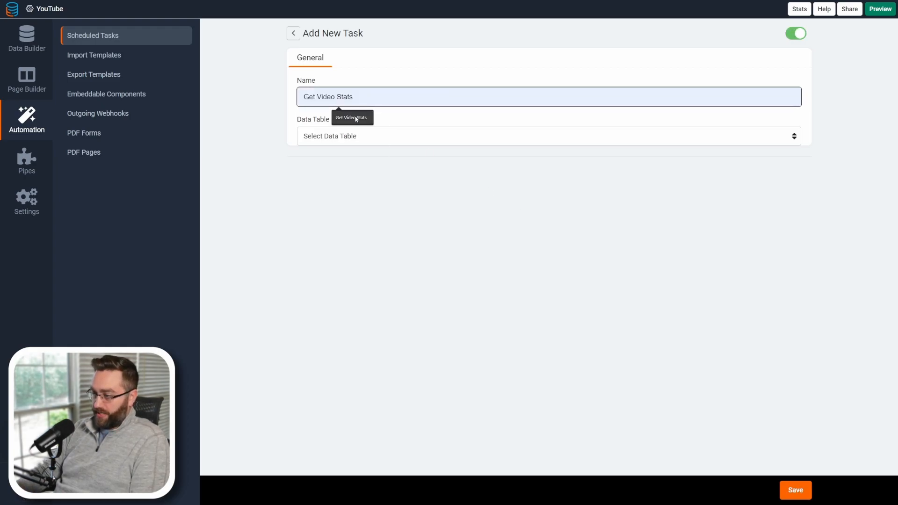
{"action": "left_click", "coordinate": [348, 137]}
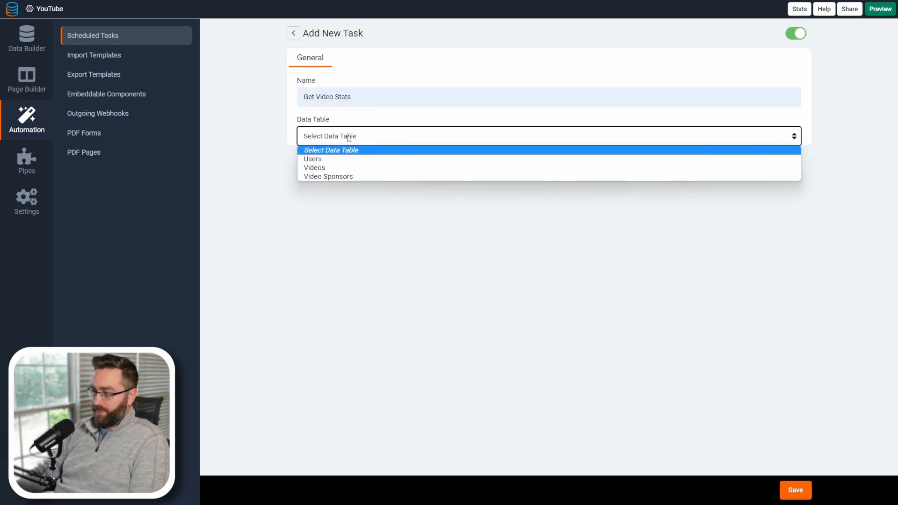
{"action": "left_click", "coordinate": [326, 167]}
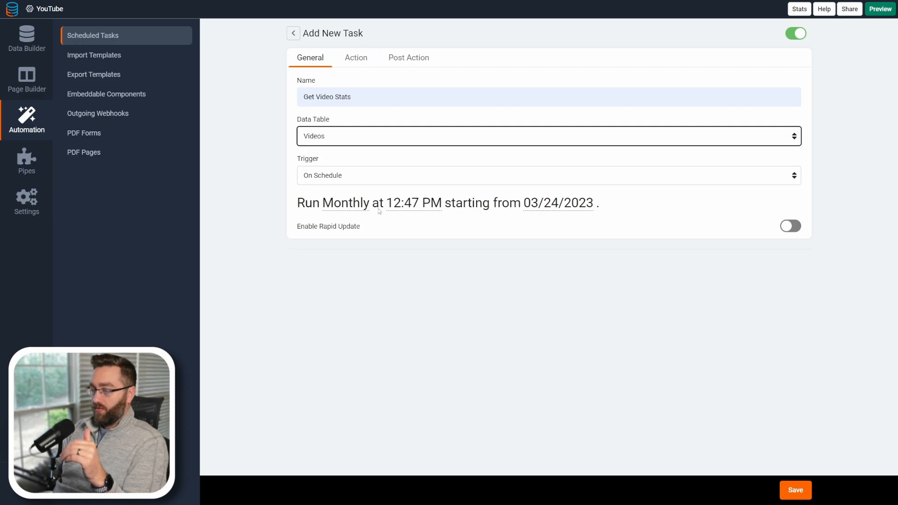
Set the task's schedule to run daily at 05:00 PM.
{"action": "left_click", "coordinate": [363, 214]}
{"action": "left_click", "coordinate": [356, 261]}
{"action": "left_click", "coordinate": [395, 203]}
{"action": "left_click", "coordinate": [384, 223]}
{"action": "left_click", "coordinate": [385, 223]}
{"action": "left_click", "coordinate": [384, 223]}
{"action": "left_click", "coordinate": [385, 222]}
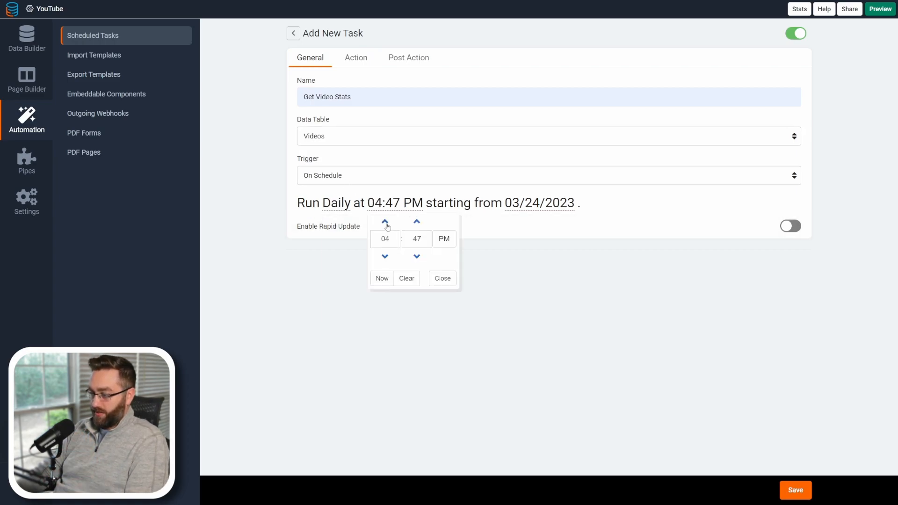
{"action": "double_click", "coordinate": [414, 239]}
{"action": "type", "text": "00"}
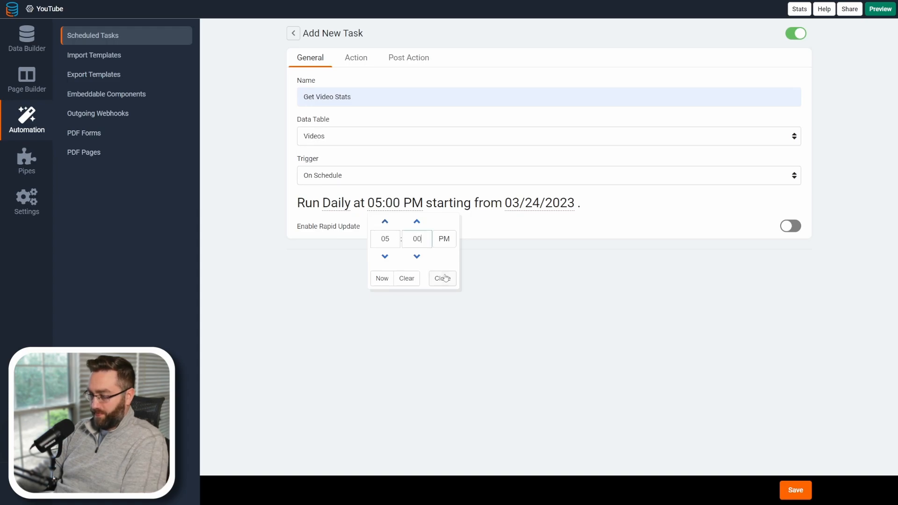
{"action": "left_click", "coordinate": [442, 278]}
Add a pipe to the task's action, choosing the YouTube API pipe and its Get Video Stats method.
{"action": "left_click", "coordinate": [356, 58]}
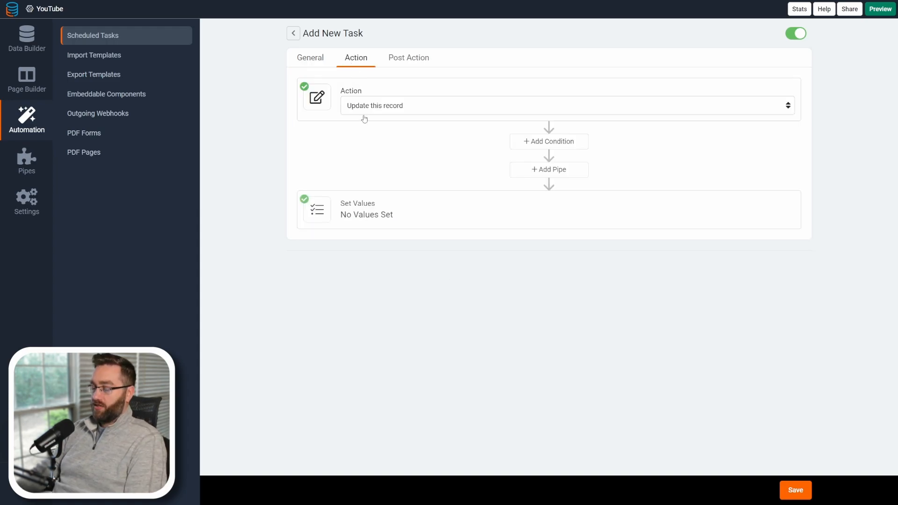
{"action": "left_click", "coordinate": [531, 168]}
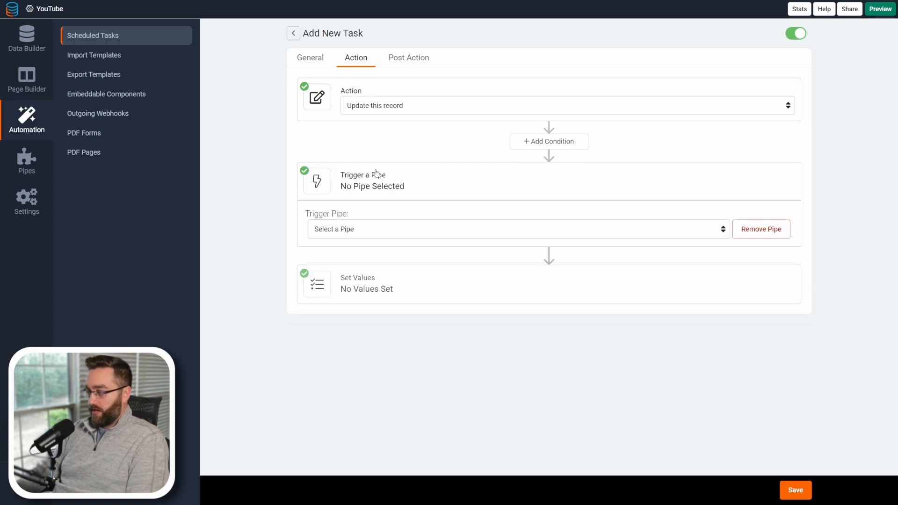
{"action": "left_click", "coordinate": [335, 232]}
{"action": "left_click", "coordinate": [439, 260]}
{"action": "left_click", "coordinate": [565, 229]}
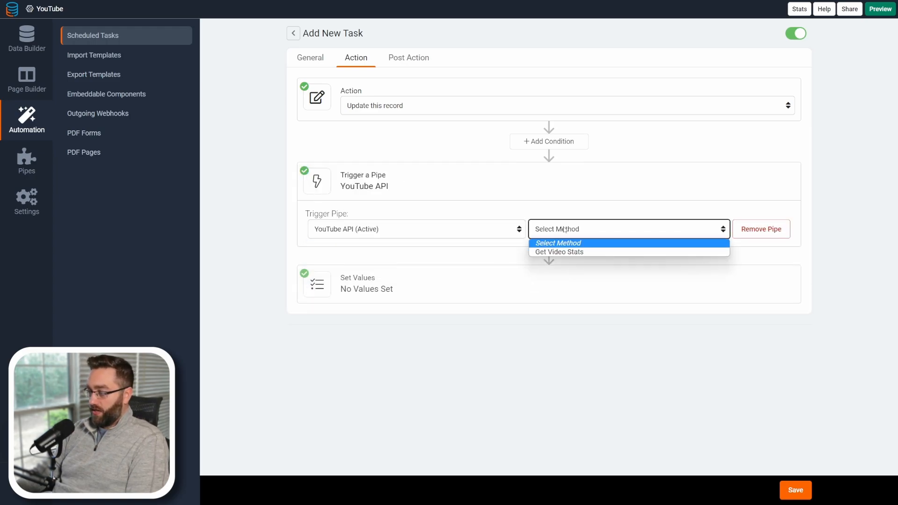
{"action": "left_click", "coordinate": [559, 254]}
Map the pipe's video_id parameter to the record value Video ID.
{"action": "left_click", "coordinate": [341, 262]}
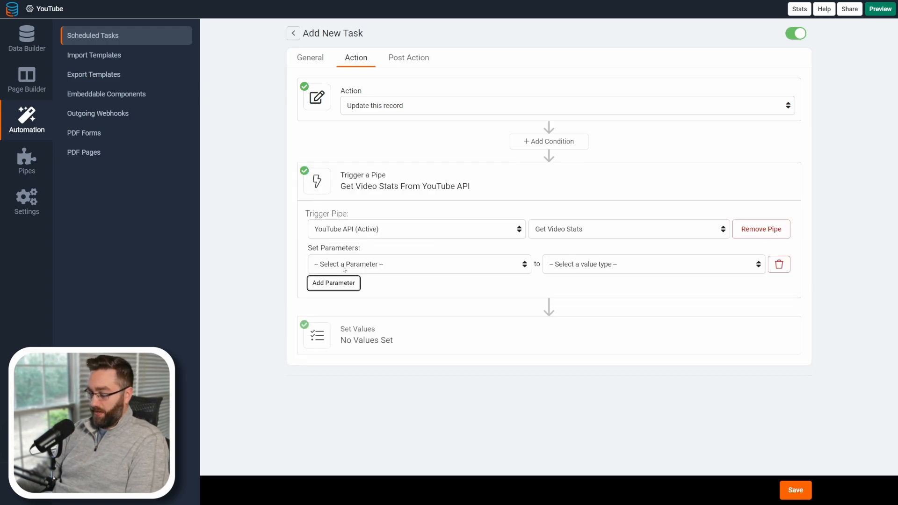
{"action": "left_click", "coordinate": [344, 264]}
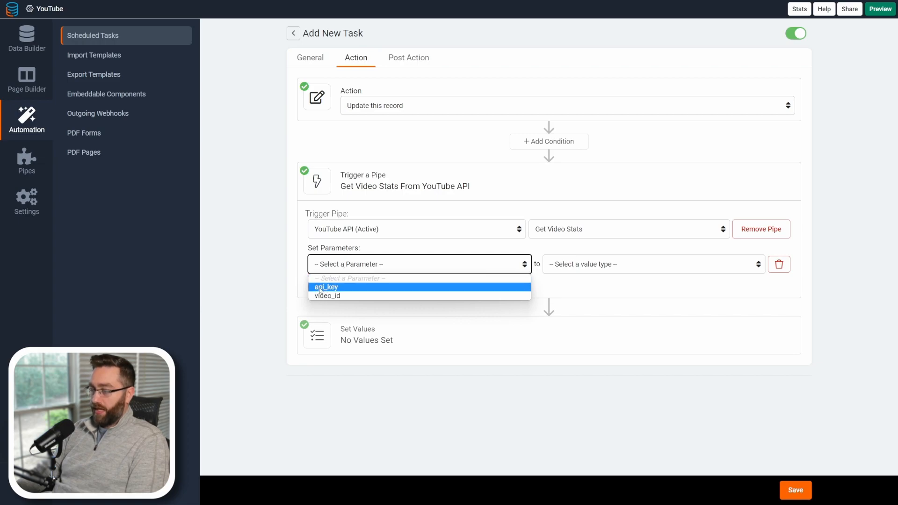
{"action": "left_click", "coordinate": [335, 296]}
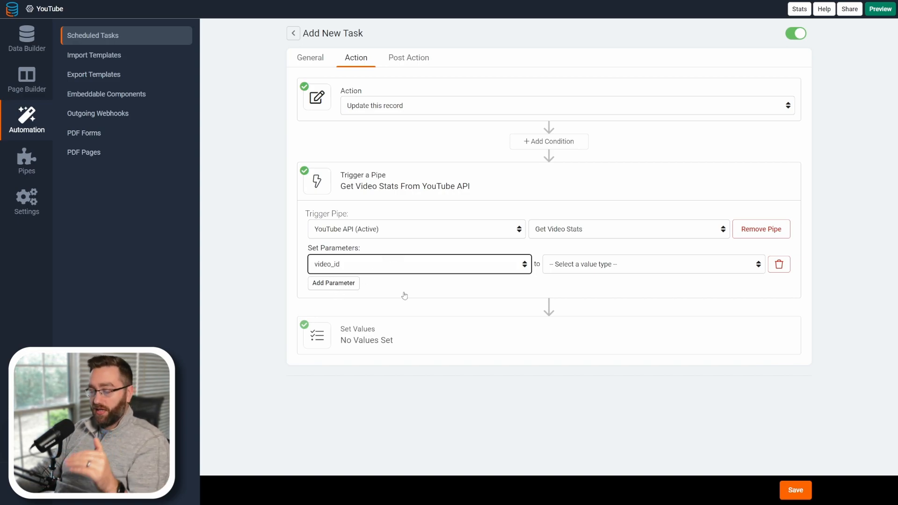
{"action": "left_click", "coordinate": [567, 265]}
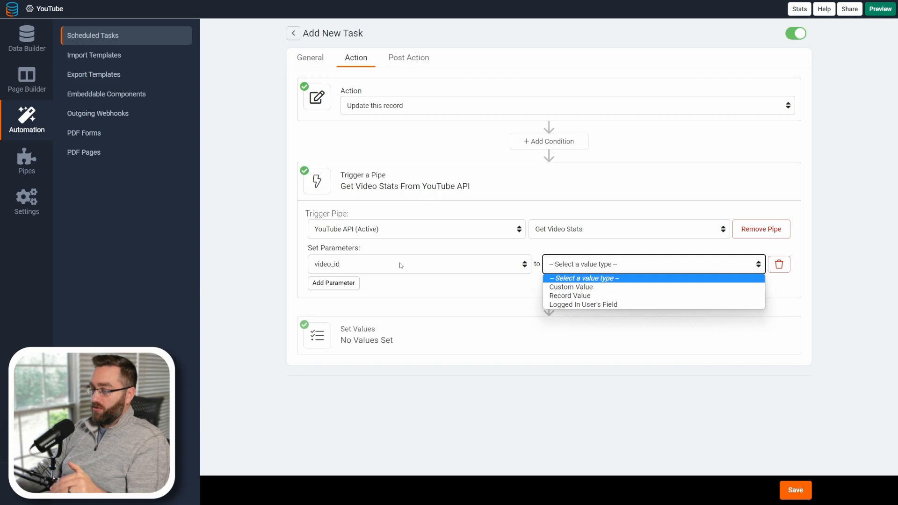
{"action": "left_click", "coordinate": [561, 297]}
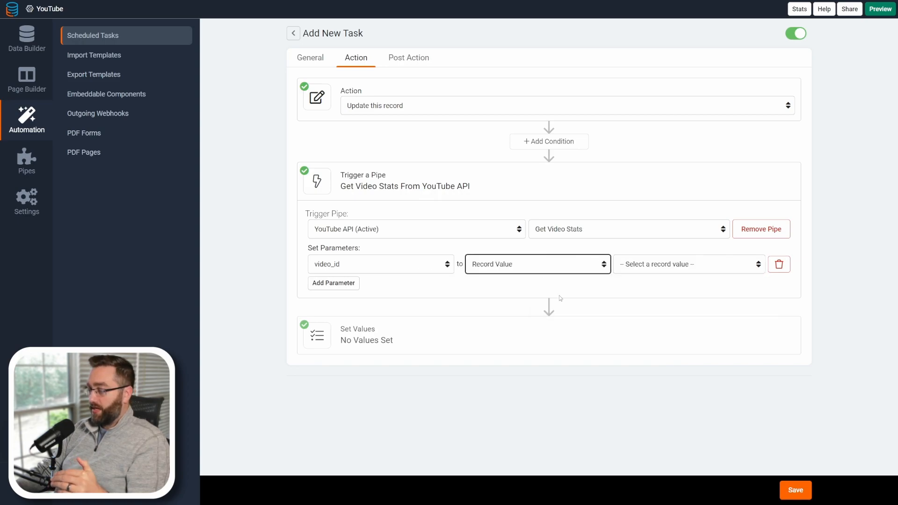
{"action": "left_click", "coordinate": [633, 267]}
{"action": "left_click", "coordinate": [636, 379]}
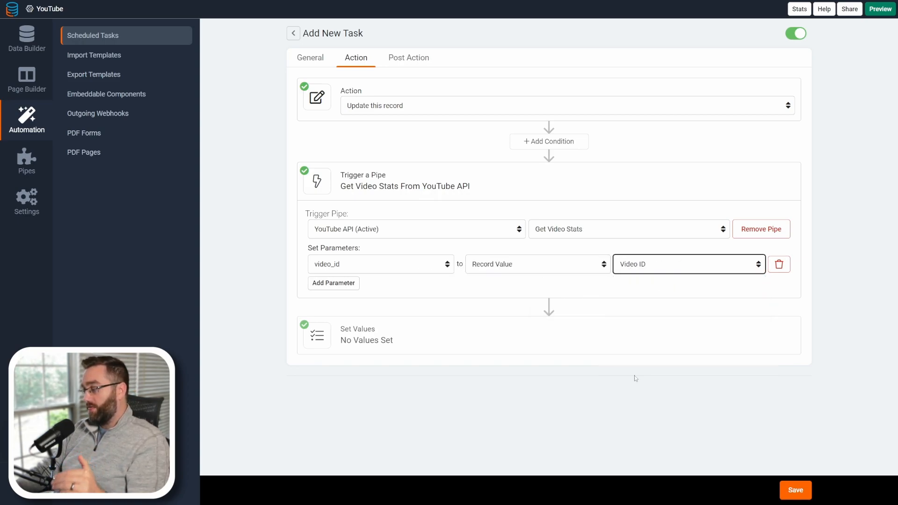
Add four record values to set: viewCount, likeCount, NumberfavoriteCount and commentCount.
{"action": "left_click", "coordinate": [362, 334]}
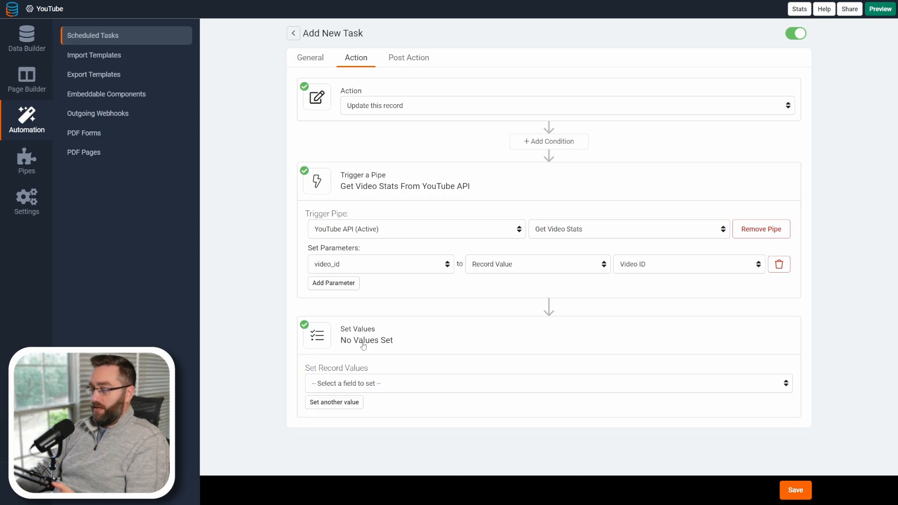
{"action": "left_click", "coordinate": [335, 384]}
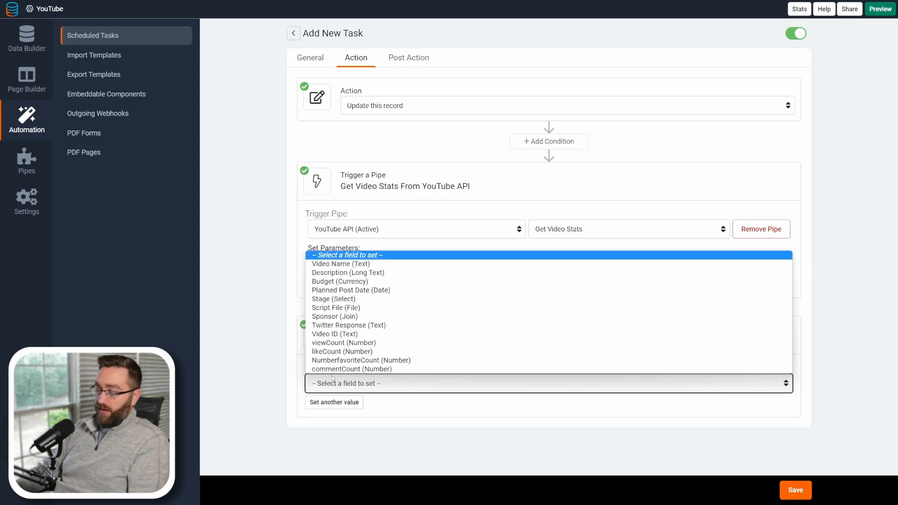
{"action": "left_click", "coordinate": [329, 345]}
{"action": "left_click", "coordinate": [334, 402]}
{"action": "left_click", "coordinate": [337, 403]}
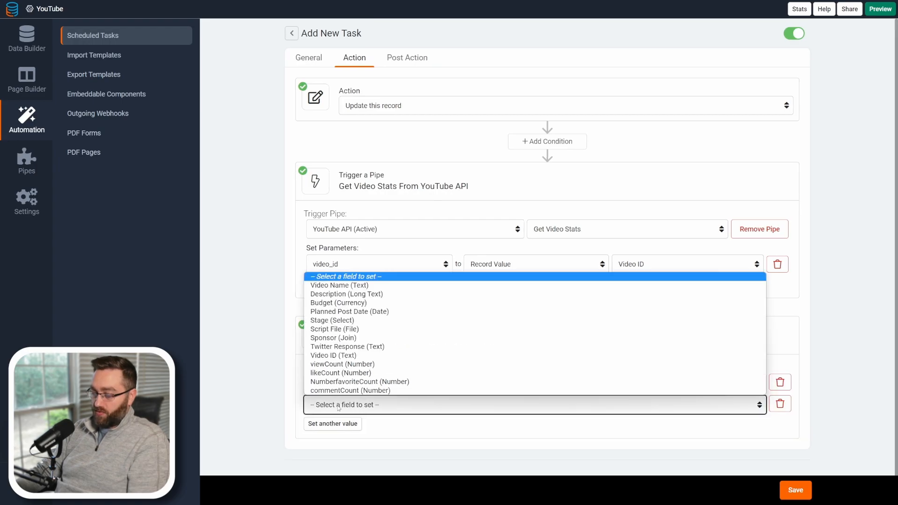
{"action": "left_click", "coordinate": [334, 373]}
{"action": "left_click", "coordinate": [334, 423]}
{"action": "left_click", "coordinate": [335, 426]}
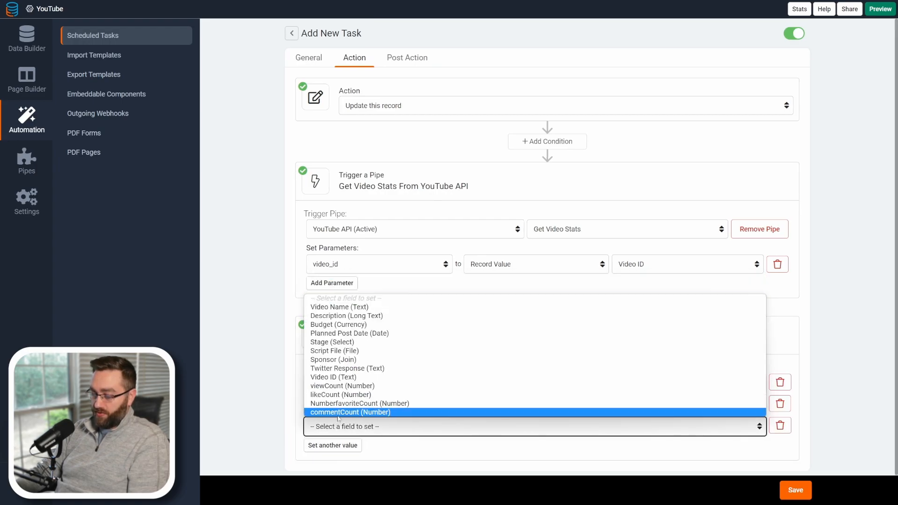
{"action": "left_click", "coordinate": [331, 403]}
{"action": "left_click", "coordinate": [332, 445]}
{"action": "left_click", "coordinate": [336, 442]}
{"action": "left_click", "coordinate": [337, 432]}
Set likeCount to the pipe response View Count.
{"action": "left_click", "coordinate": [565, 413]}
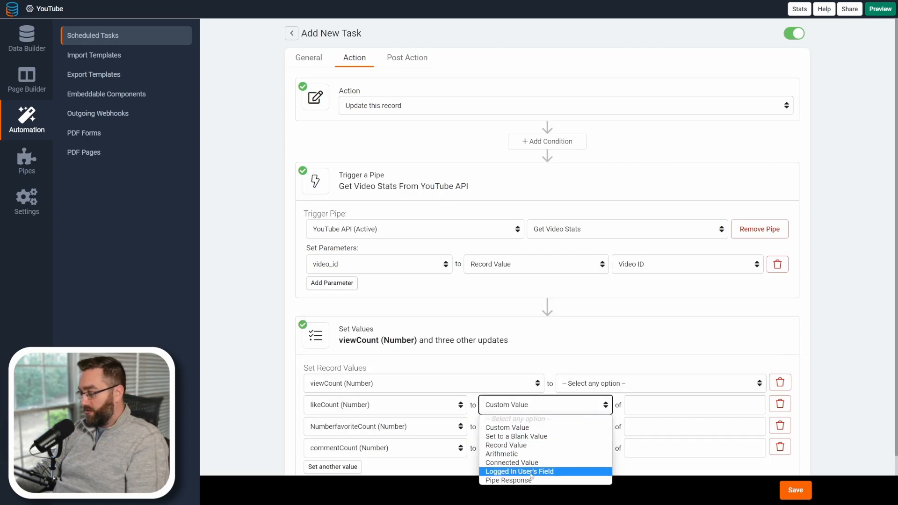
{"action": "left_click", "coordinate": [571, 472]}
{"action": "scroll", "coordinate": [637, 414], "scroll_direction": "down", "scroll_amount": 1}
{"action": "left_click", "coordinate": [654, 355]}
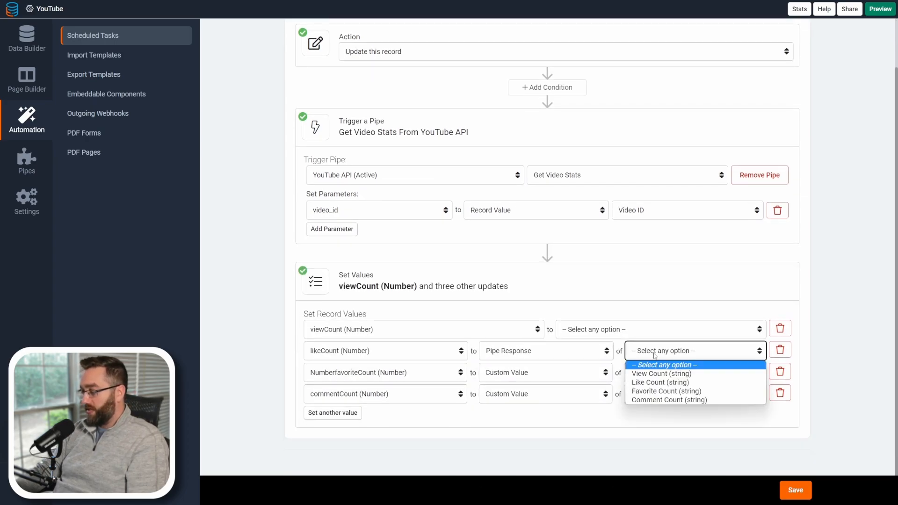
{"action": "left_click", "coordinate": [652, 373]}
Set NumberfavoriteCount and commentCount to the pipe responses Like Count and Favorite Count.
{"action": "left_click", "coordinate": [542, 372]}
{"action": "left_click", "coordinate": [561, 464]}
{"action": "left_click", "coordinate": [646, 372]}
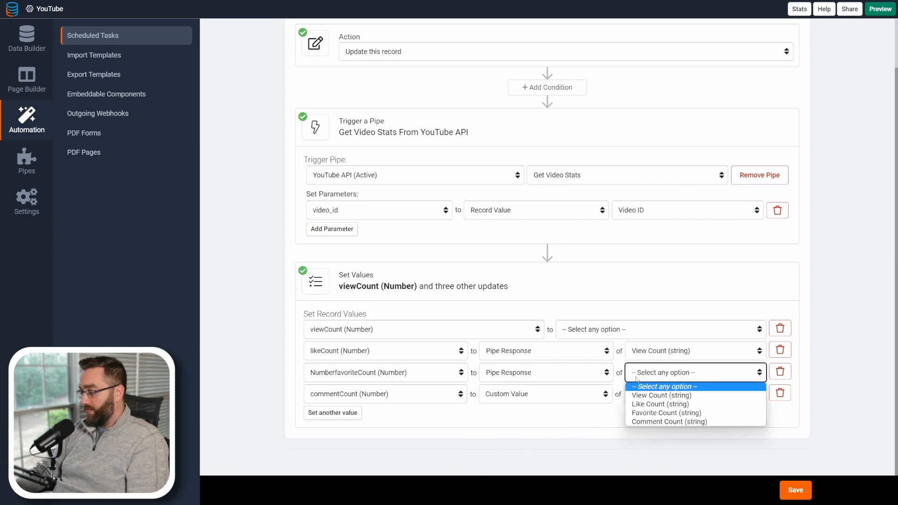
{"action": "left_click", "coordinate": [649, 405]}
{"action": "left_click", "coordinate": [561, 394]}
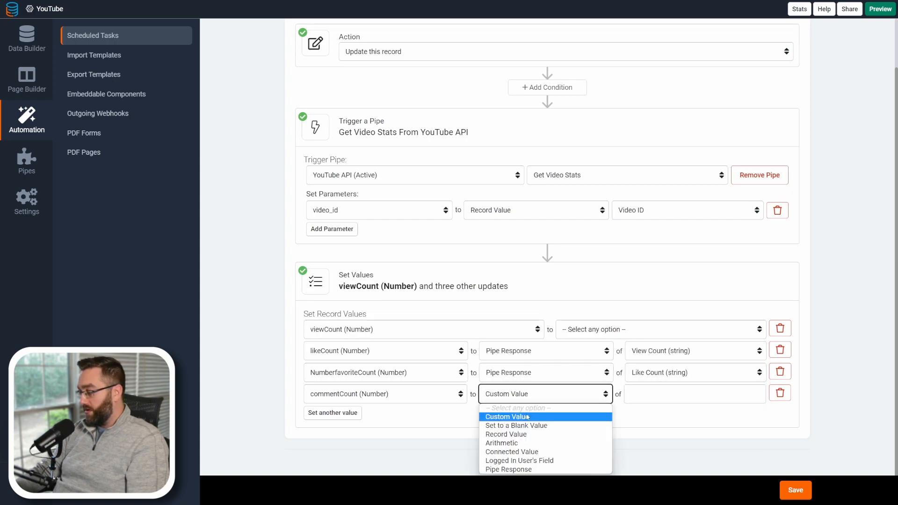
{"action": "left_click", "coordinate": [508, 469]}
{"action": "left_click", "coordinate": [654, 394]}
{"action": "left_click", "coordinate": [664, 431]}
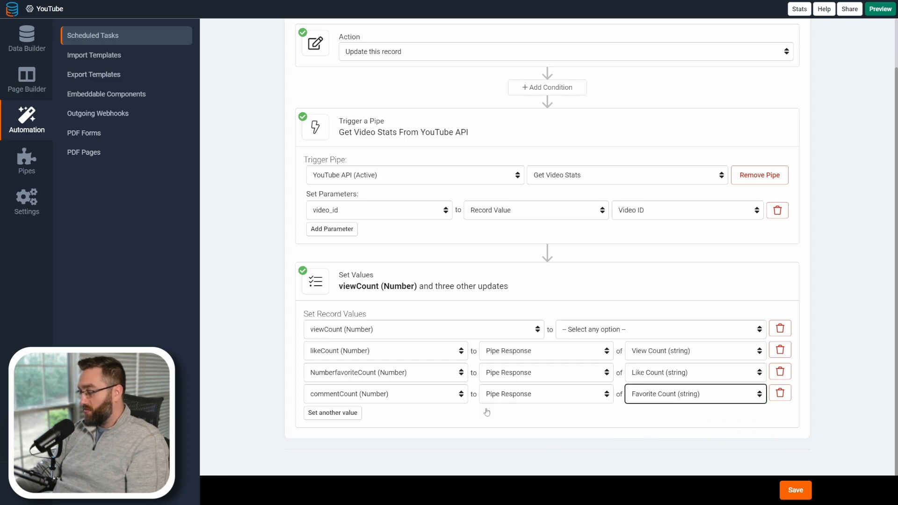
Set viewCount to the pipe response View Count and change likeCount to Like Count.
{"action": "left_click", "coordinate": [577, 329]}
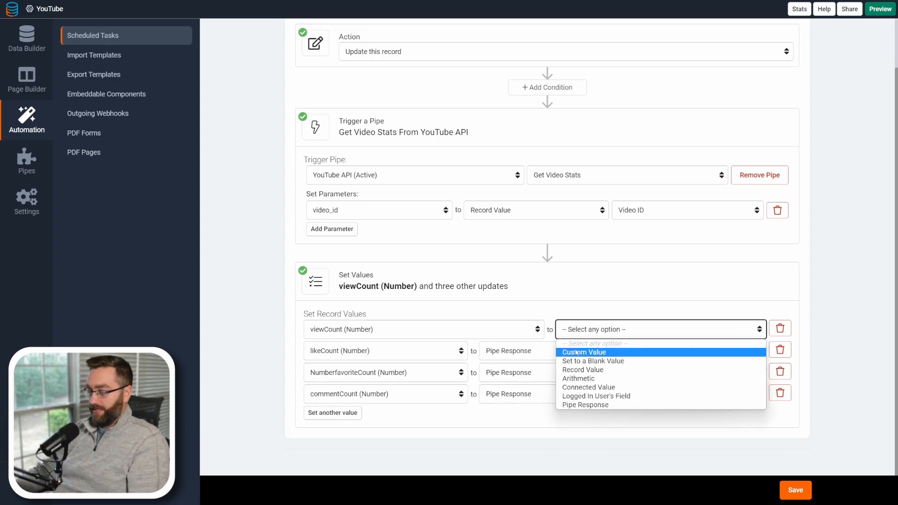
{"action": "left_click", "coordinate": [577, 405]}
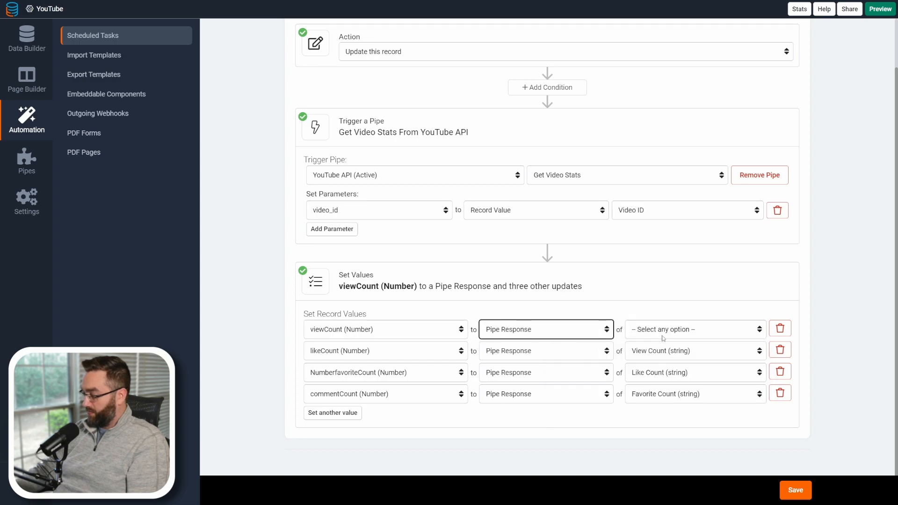
{"action": "left_click", "coordinate": [662, 336]}
{"action": "left_click", "coordinate": [661, 349]}
{"action": "left_click", "coordinate": [660, 350]}
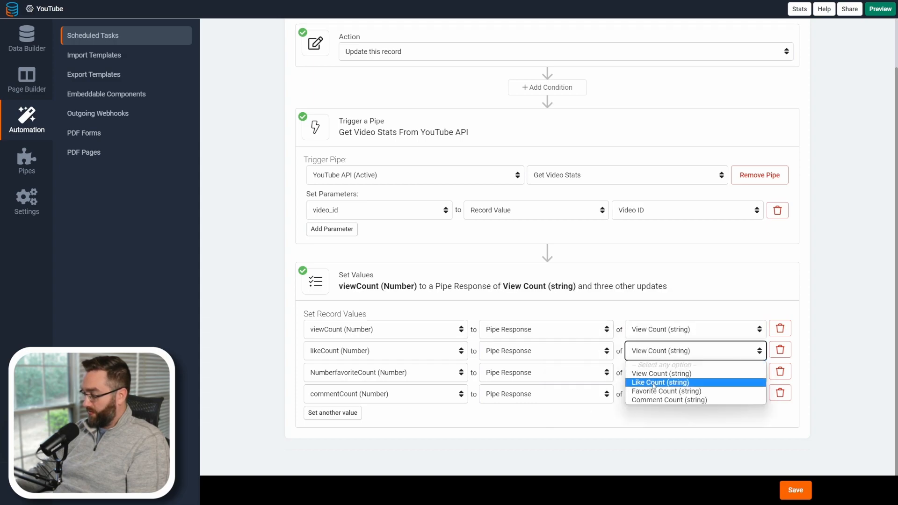
{"action": "left_click", "coordinate": [654, 382]}
Change NumberfavoriteCount to Favorite Count and commentCount to Comment Count, then save the task.
{"action": "left_click", "coordinate": [660, 372]}
{"action": "left_click", "coordinate": [655, 412]}
{"action": "left_click", "coordinate": [657, 394]}
{"action": "left_click", "coordinate": [656, 443]}
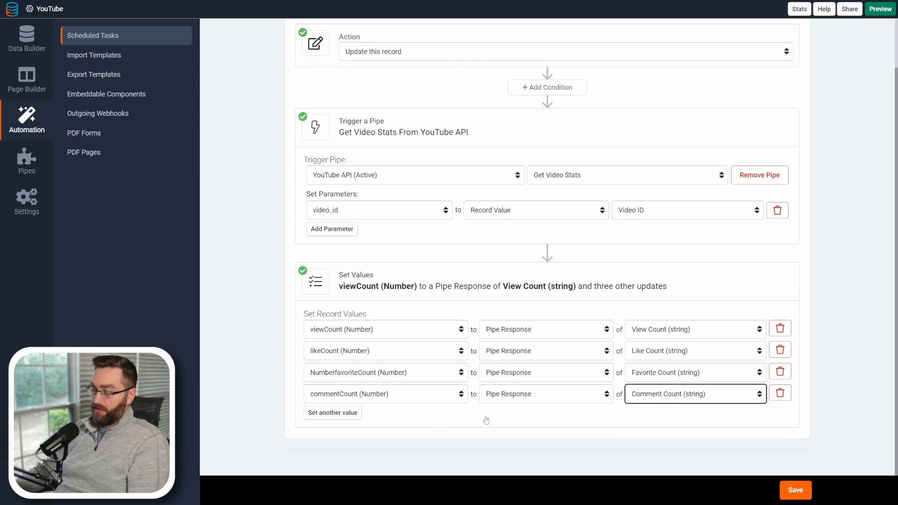
{"action": "left_click", "coordinate": [795, 490]}
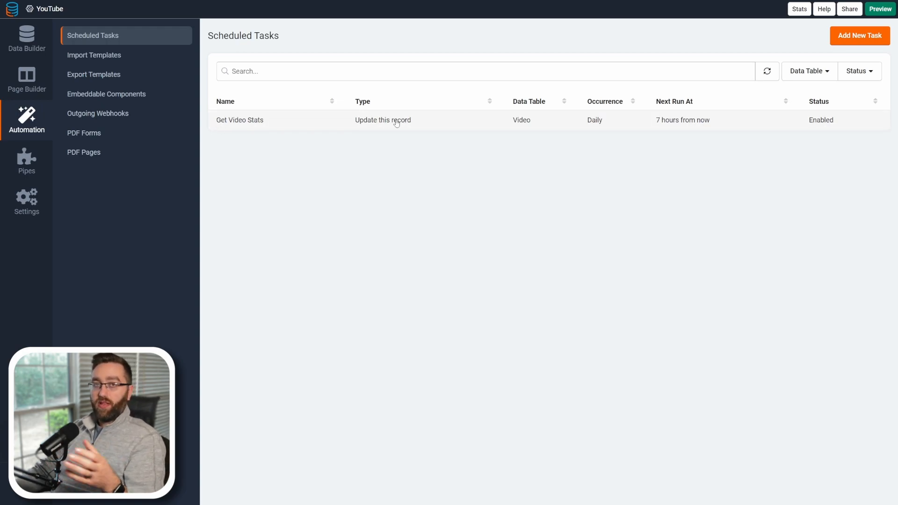
Add a Task component between the Profile and Video Data Table components, using the Videos table's Get Video Stats task.
{"action": "left_click", "coordinate": [28, 89]}
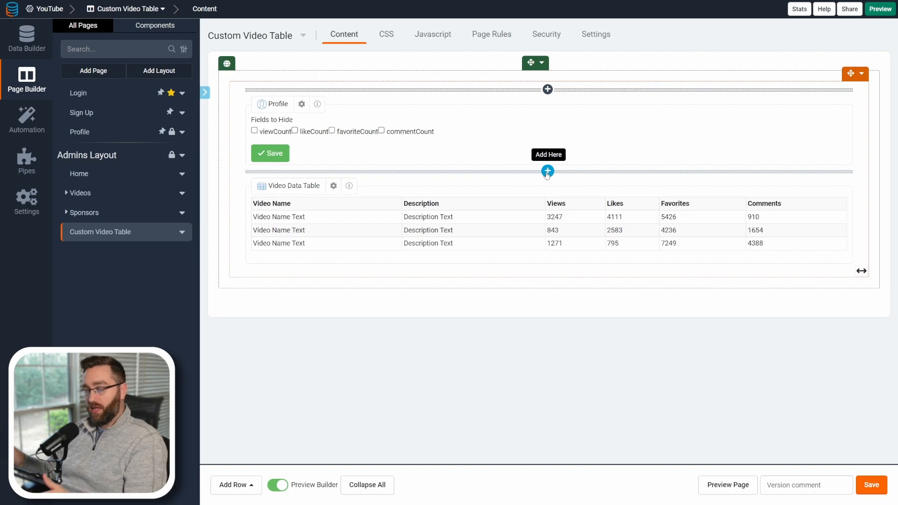
{"action": "left_click", "coordinate": [547, 172]}
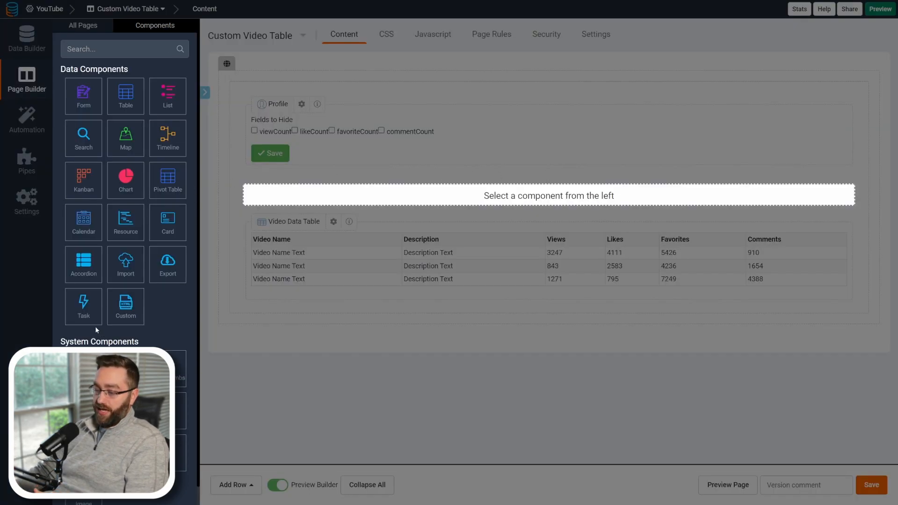
{"action": "left_click", "coordinate": [87, 313]}
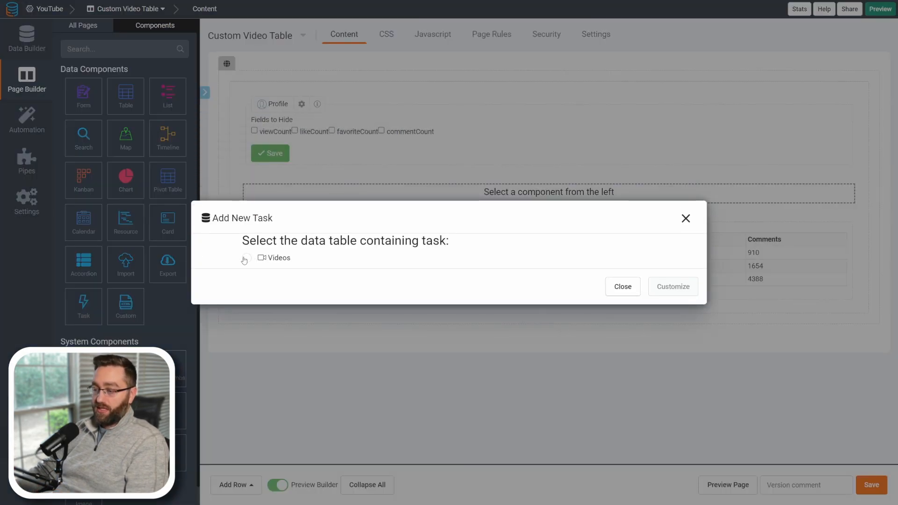
{"action": "left_click", "coordinate": [247, 257]}
{"action": "left_click", "coordinate": [650, 286]}
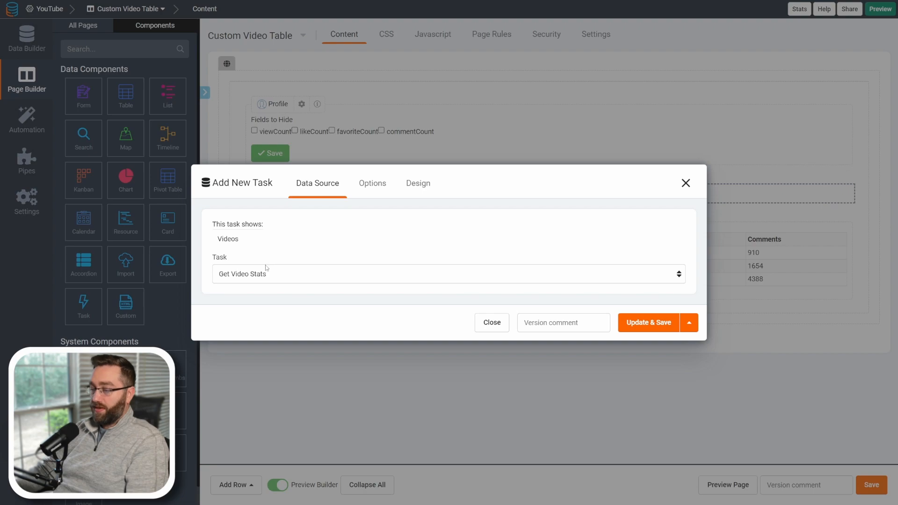
Set the task component's button text to Refresh Video Stats.
{"action": "left_click", "coordinate": [372, 183]}
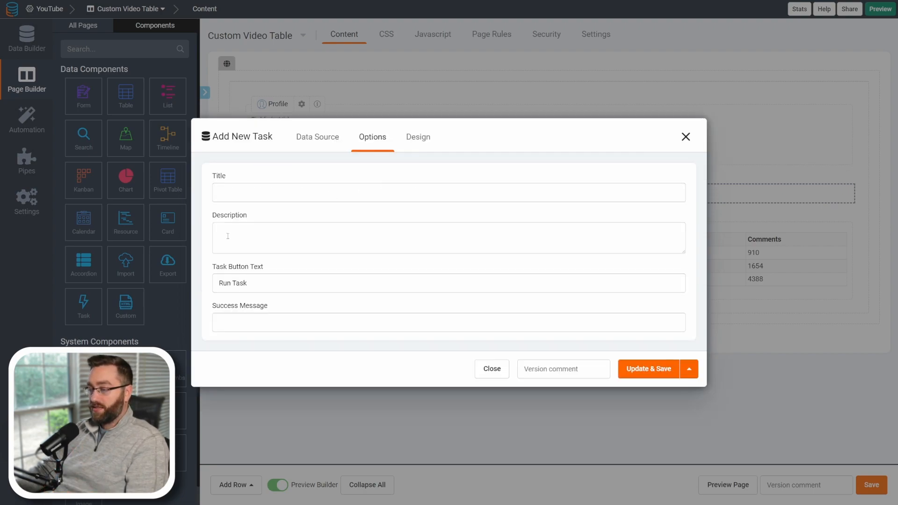
{"action": "left_click", "coordinate": [269, 284]}
{"action": "left_click_drag", "start_coordinate": [268, 283], "coordinate": [219, 284]}
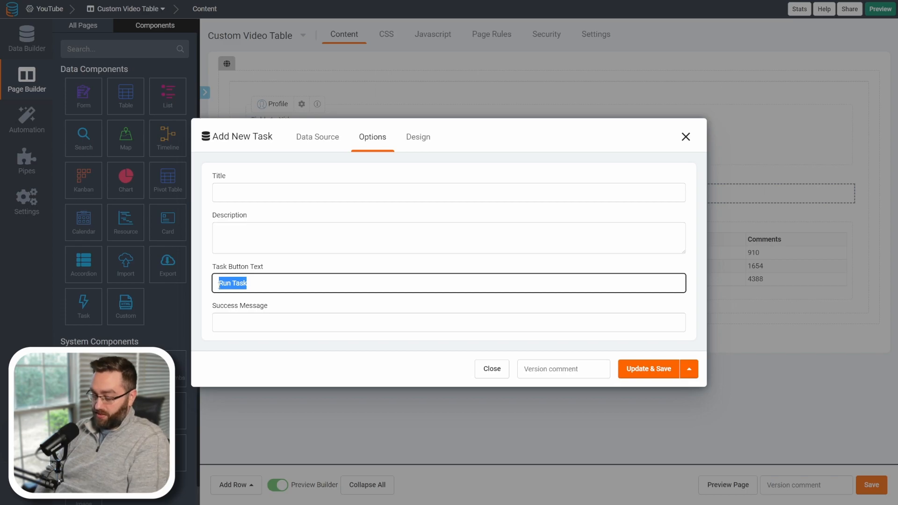
{"action": "type", "text": "Refresh Video Stats"}
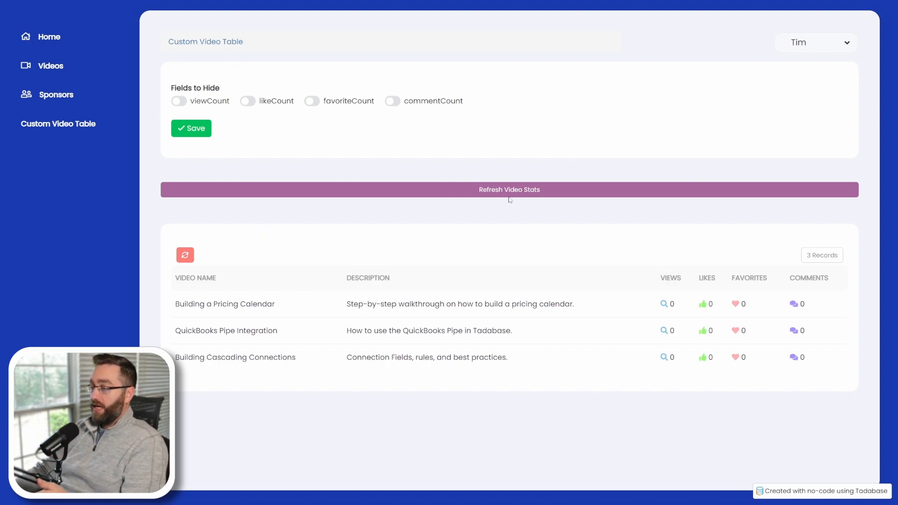
Run the Refresh Video Stats task on the live Custom Video Table page.
{"action": "left_click", "coordinate": [469, 195]}
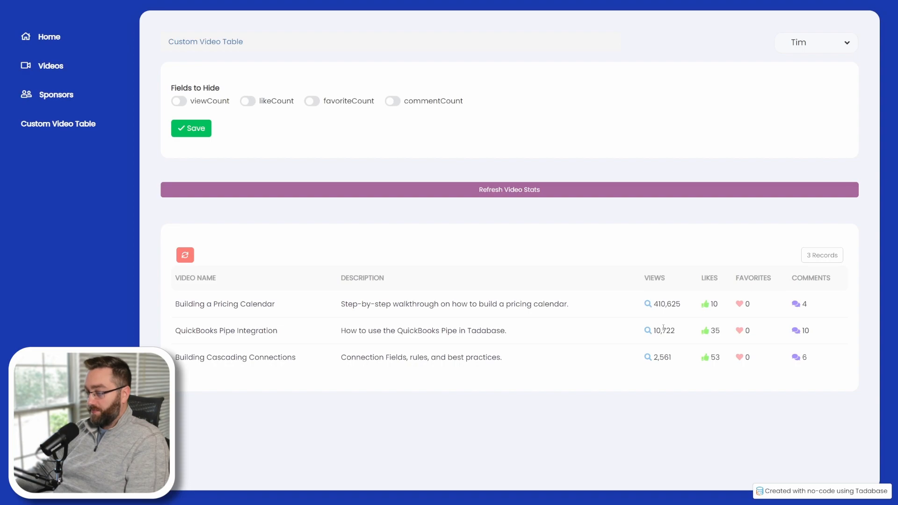
{"action": "left_click_drag", "start_coordinate": [653, 306], "coordinate": [789, 383]}
{"action": "left_click", "coordinate": [788, 384]}
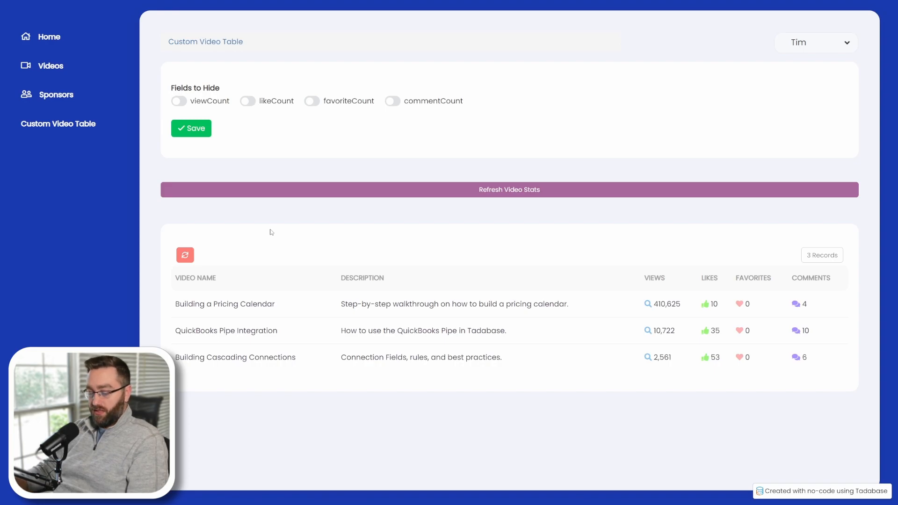
{"action": "key", "text": "ctrl+shift+Tab"}
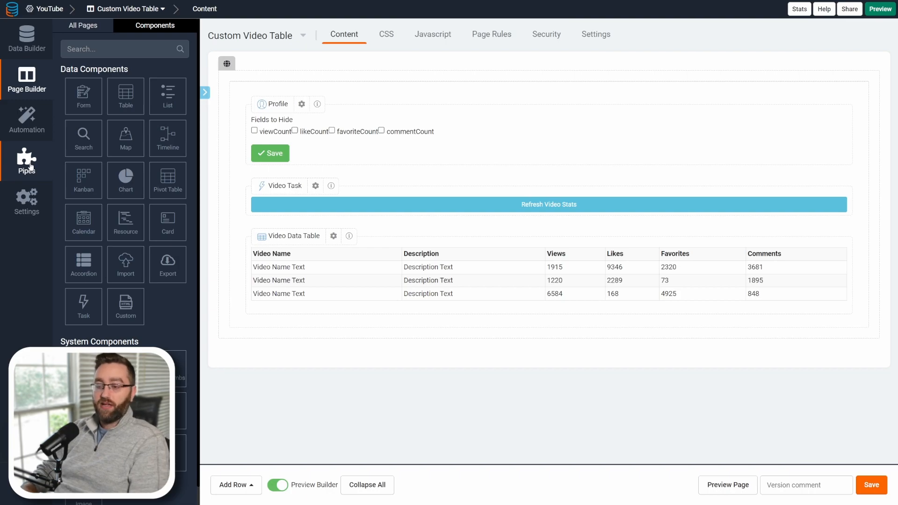
Review the video_id and api_key placeholders in the YouTube API pipe's Get Video Stats call URL.
{"action": "left_click", "coordinate": [29, 164]}
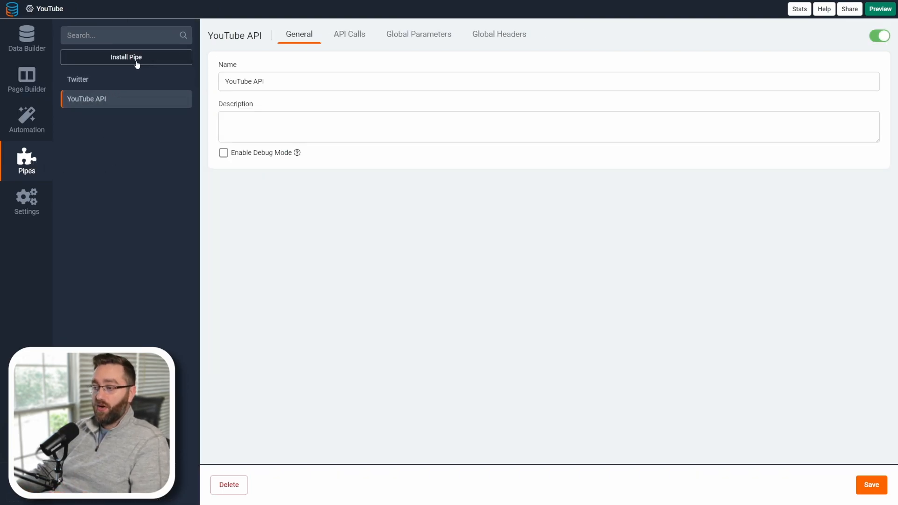
{"action": "left_click", "coordinate": [342, 37]}
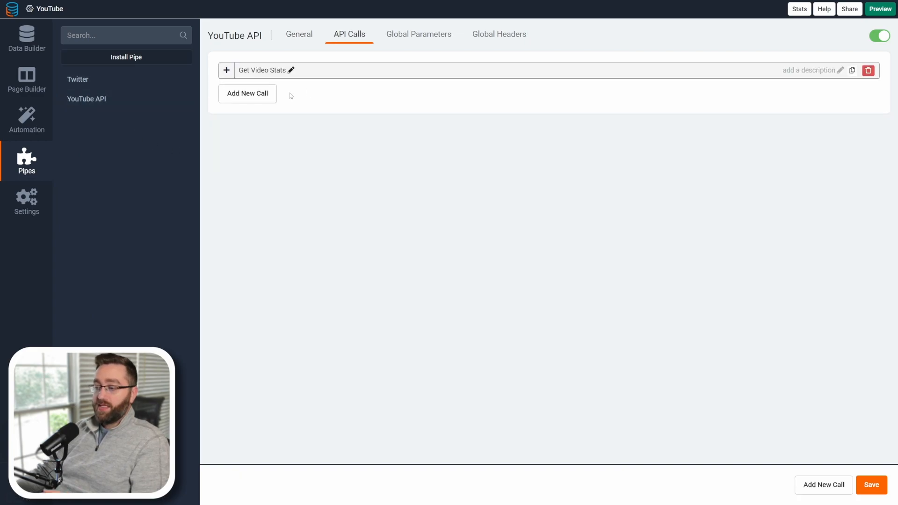
{"action": "left_click", "coordinate": [240, 70]}
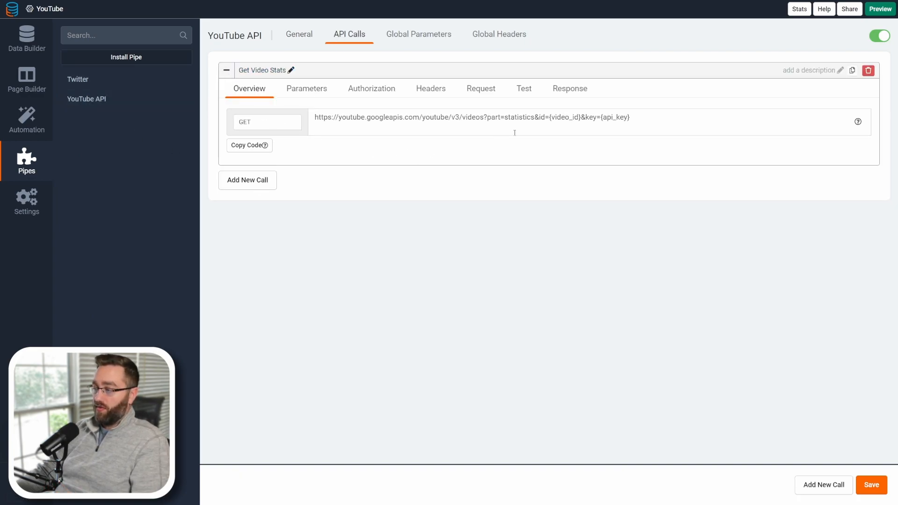
{"action": "left_click_drag", "start_coordinate": [549, 117], "coordinate": [582, 115]}
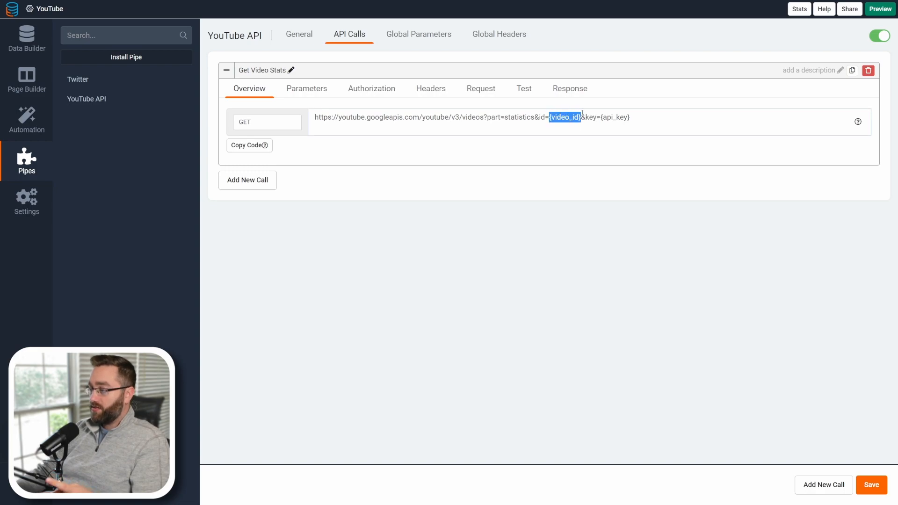
{"action": "left_click_drag", "start_coordinate": [644, 118], "coordinate": [556, 117]}
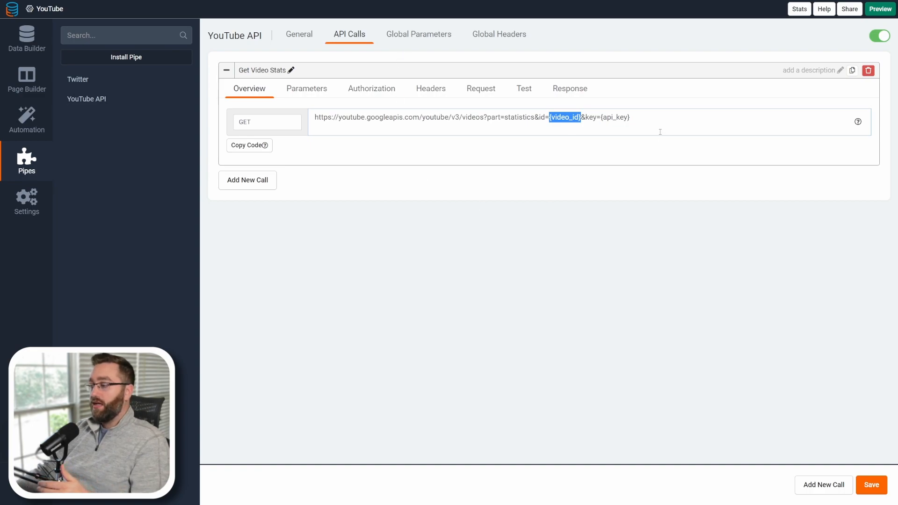
{"action": "left_click_drag", "start_coordinate": [634, 116], "coordinate": [600, 117]}
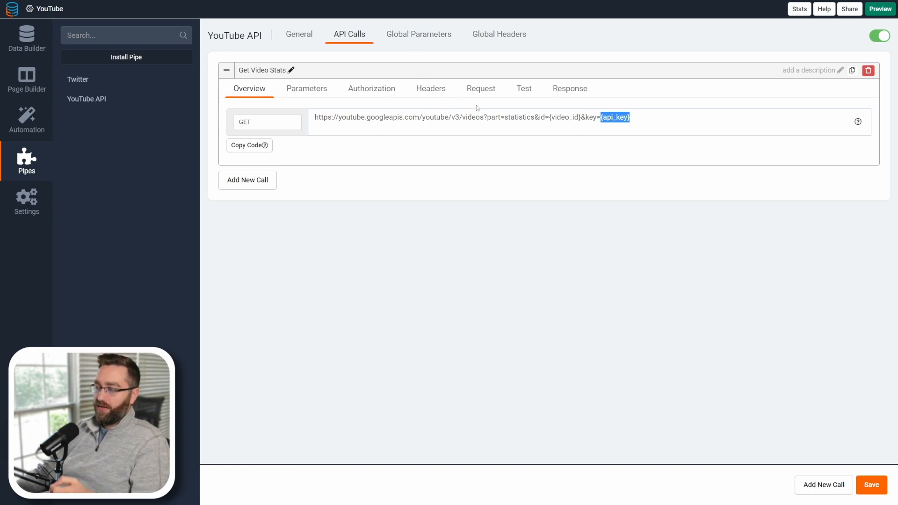
Review the field names defined in the Get Video Stats call's response settings.
{"action": "left_click", "coordinate": [546, 96]}
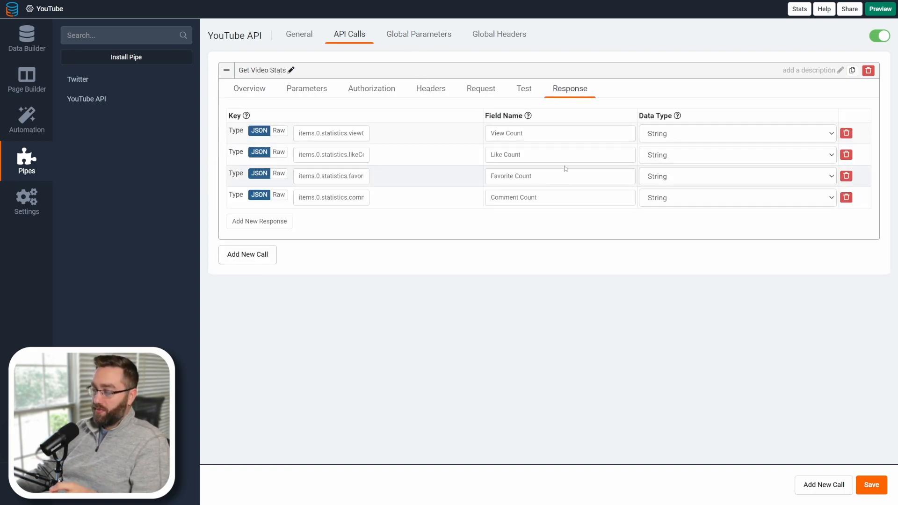
{"action": "left_click_drag", "start_coordinate": [535, 136], "coordinate": [488, 134]}
{"action": "left_click_drag", "start_coordinate": [528, 155], "coordinate": [487, 155]}
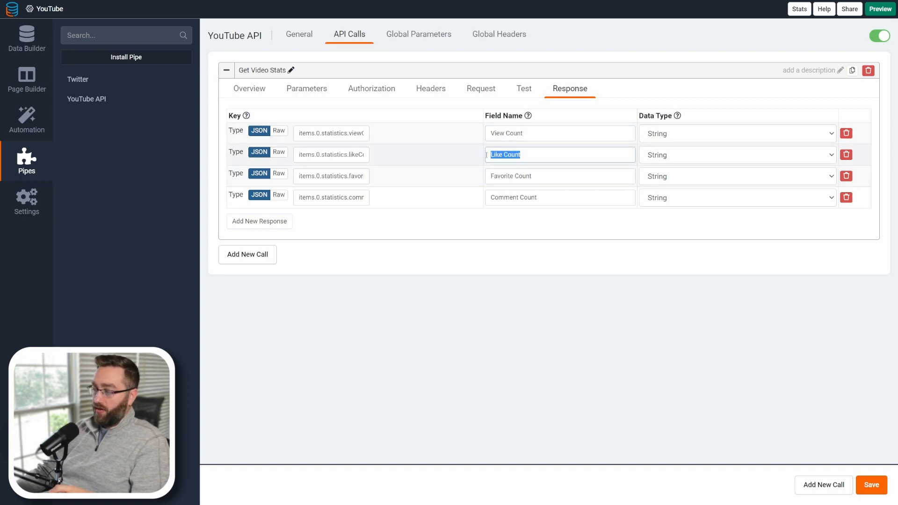
{"action": "left_click_drag", "start_coordinate": [533, 177], "coordinate": [488, 176]}
{"action": "left_click_drag", "start_coordinate": [539, 197], "coordinate": [486, 200]}
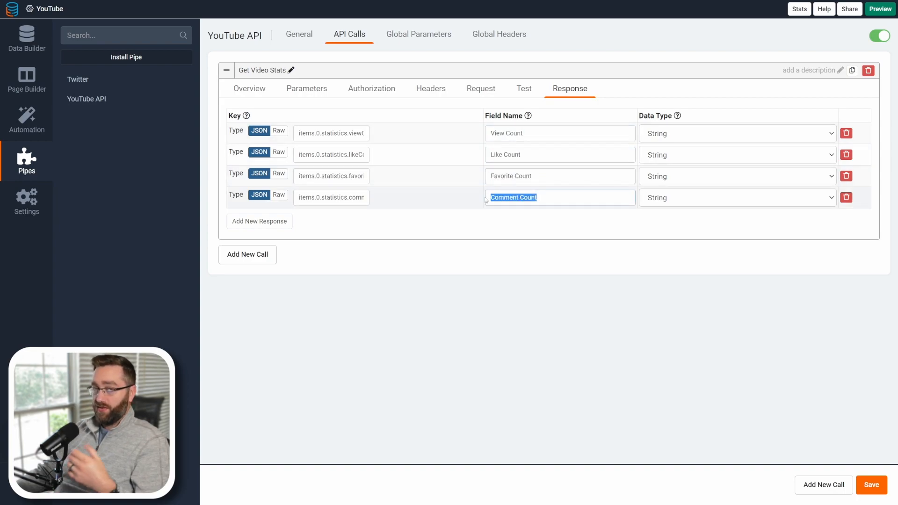
{"action": "left_click", "coordinate": [38, 48]}
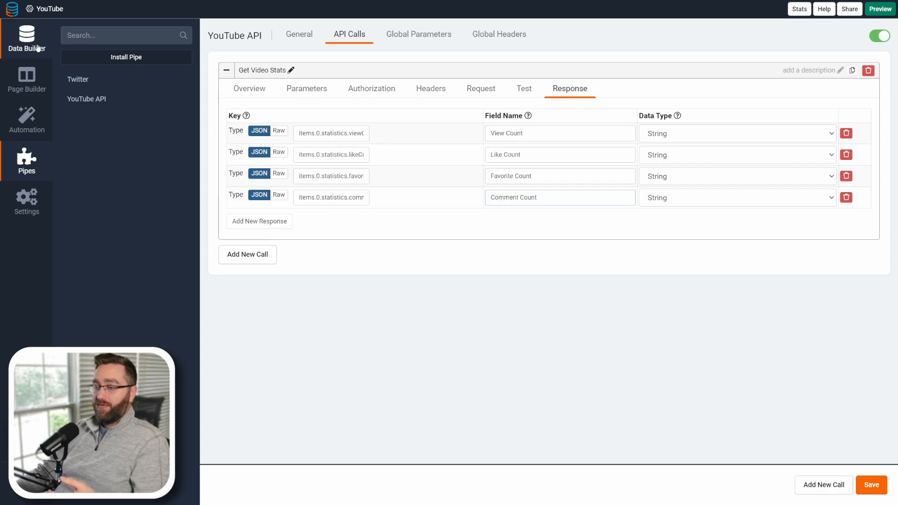
{"action": "left_click_drag", "start_coordinate": [313, 170], "coordinate": [701, 183]}
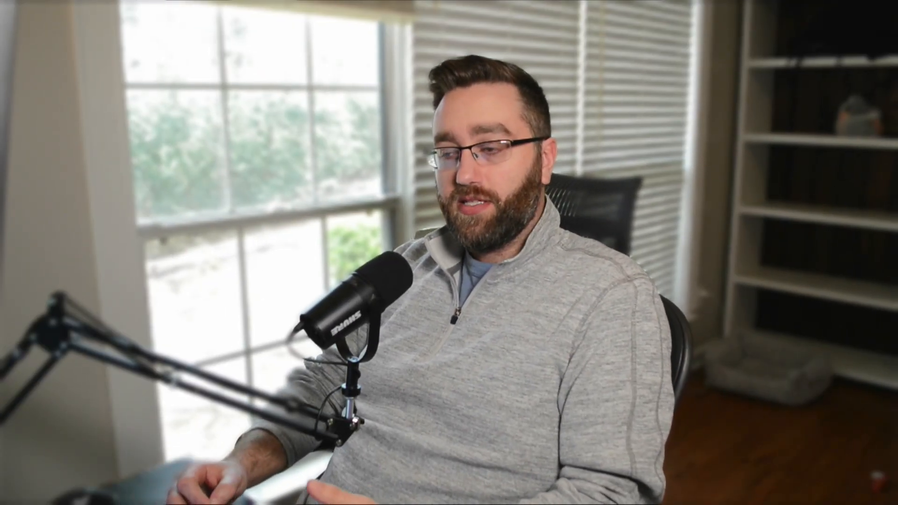